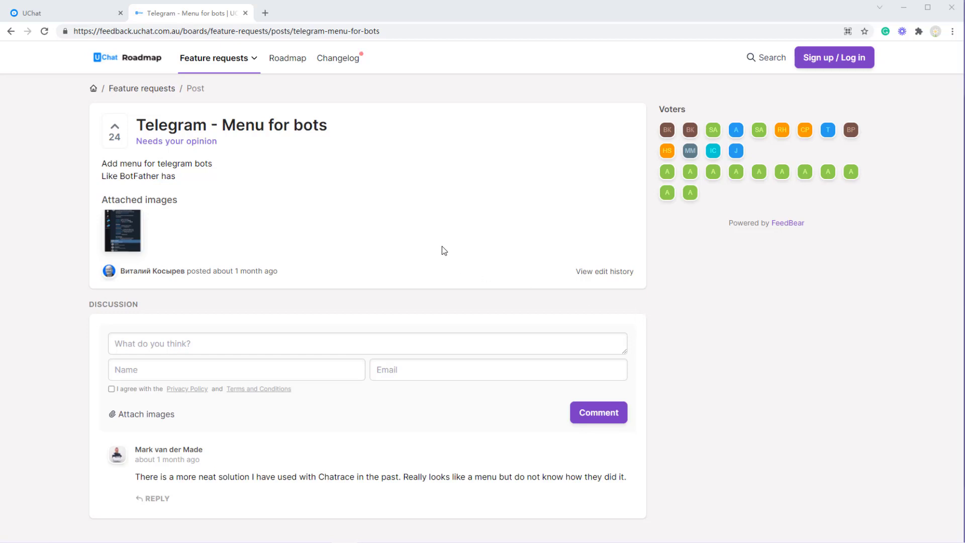
Review the 'Telegram - Menu for bots' request and view its attached BotFather screenshot
{"action": "left_click", "coordinate": [137, 124]}
{"action": "left_click_drag", "start_coordinate": [139, 126], "coordinate": [331, 124]}
{"action": "left_click", "coordinate": [326, 126]}
{"action": "left_click", "coordinate": [122, 231]}
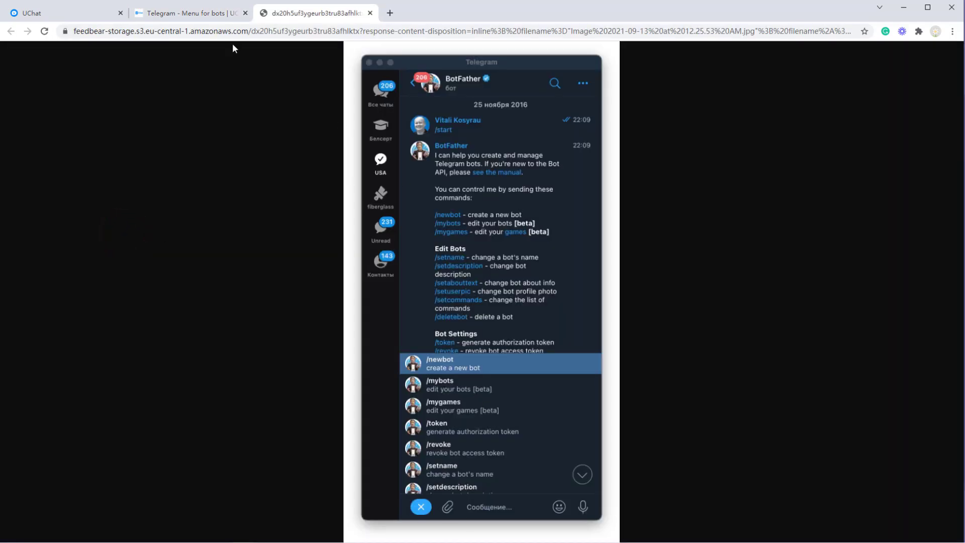
{"action": "left_click", "coordinate": [199, 13]}
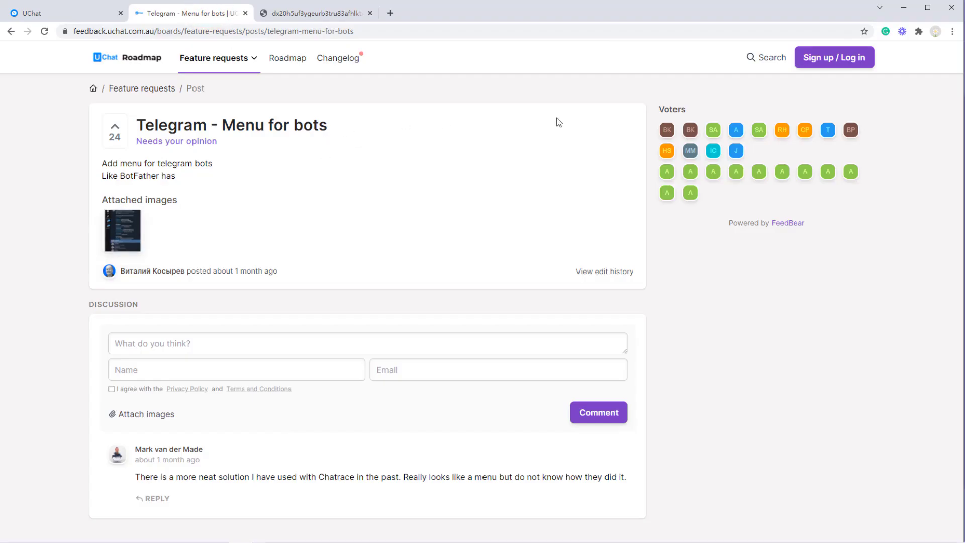
Highlight the feedback.uchat.com.au domain in the page address
{"action": "left_click", "coordinate": [112, 31]}
{"action": "left_click", "coordinate": [134, 31]}
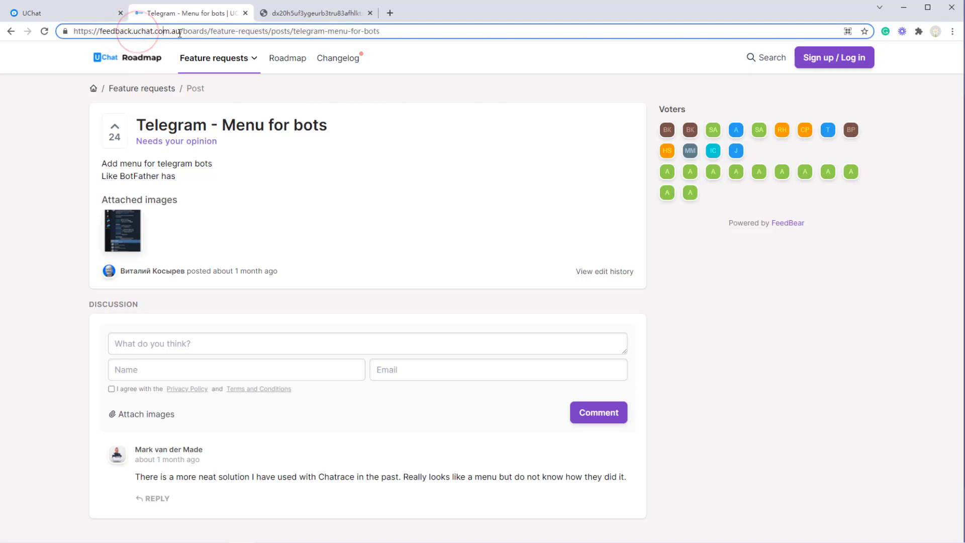
{"action": "left_click_drag", "start_coordinate": [180, 31], "coordinate": [100, 28]}
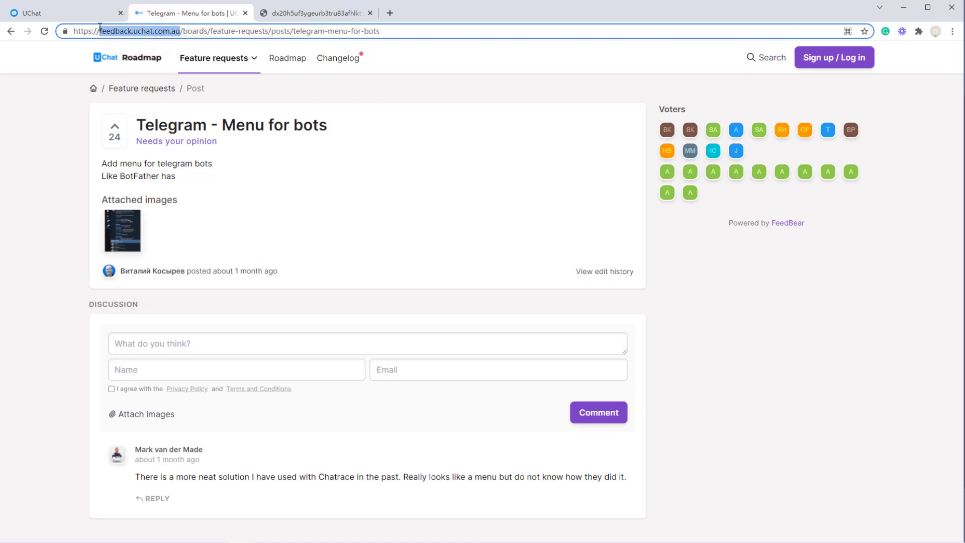
{"action": "left_click", "coordinate": [574, 180]}
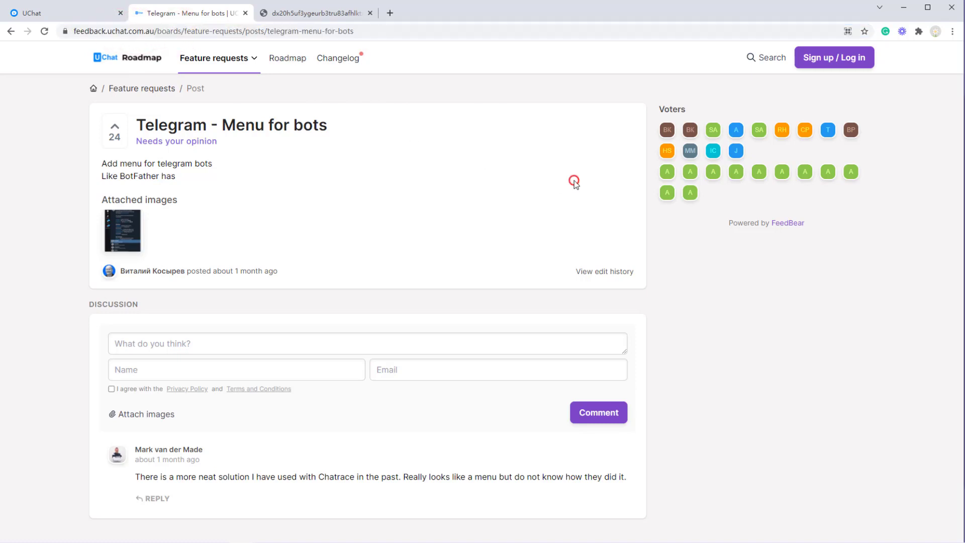
Upvote the Menu for bots request, dismiss the sign-up prompt, and return to the UChat flow
{"action": "left_click", "coordinate": [759, 58]}
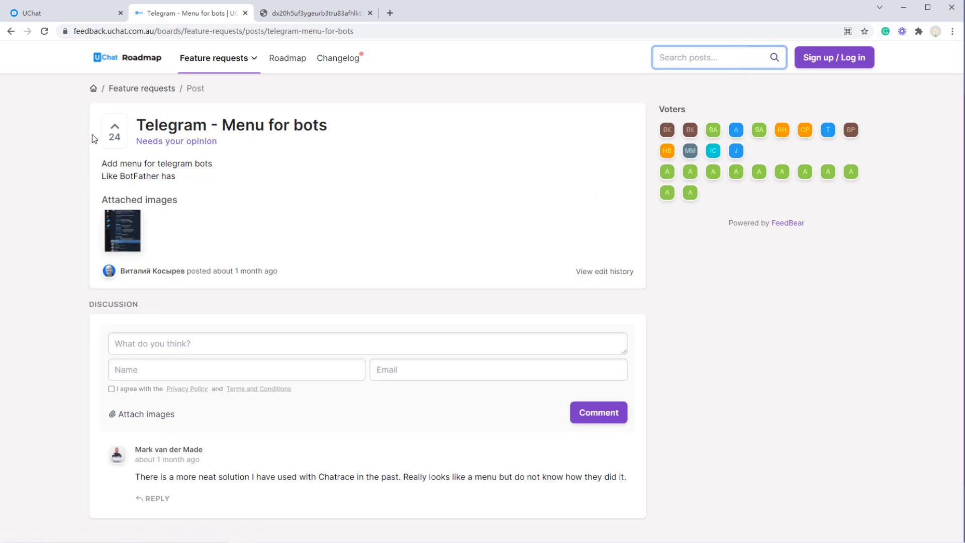
{"action": "left_click", "coordinate": [114, 131]}
{"action": "left_click", "coordinate": [601, 145]}
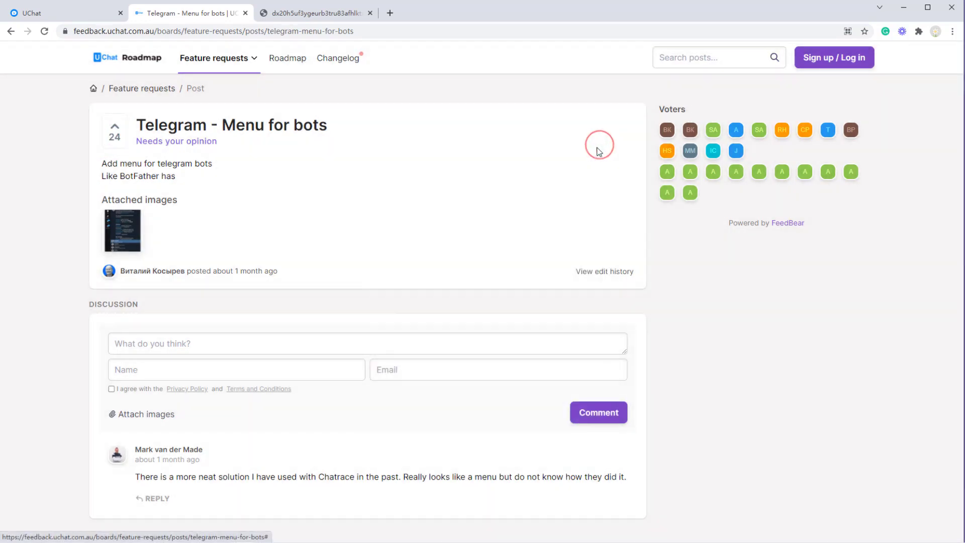
{"action": "left_click_drag", "start_coordinate": [143, 125], "coordinate": [200, 125]}
{"action": "left_click", "coordinate": [345, 125]}
{"action": "left_click", "coordinate": [88, 16]}
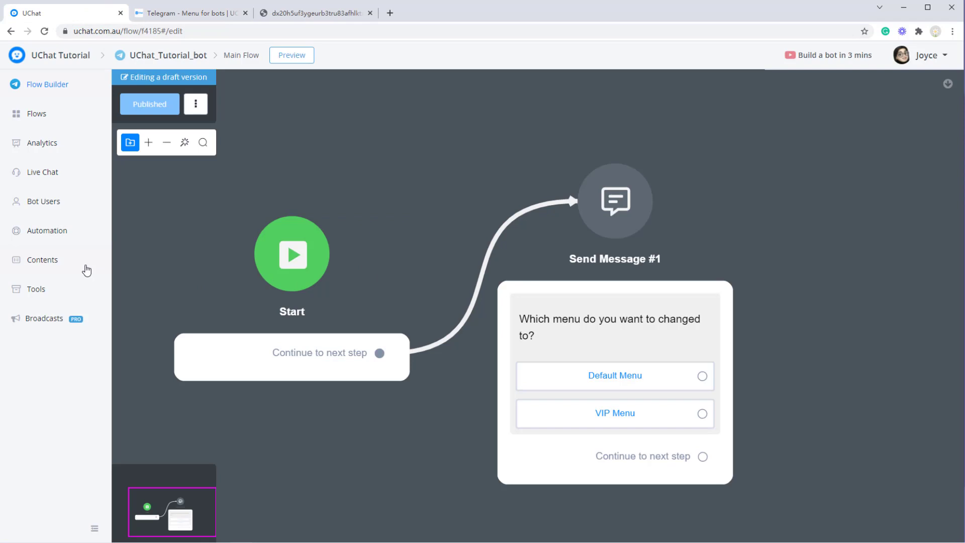
Open the Default Menu under Contents > User Menus for editing
{"action": "left_click", "coordinate": [28, 261]}
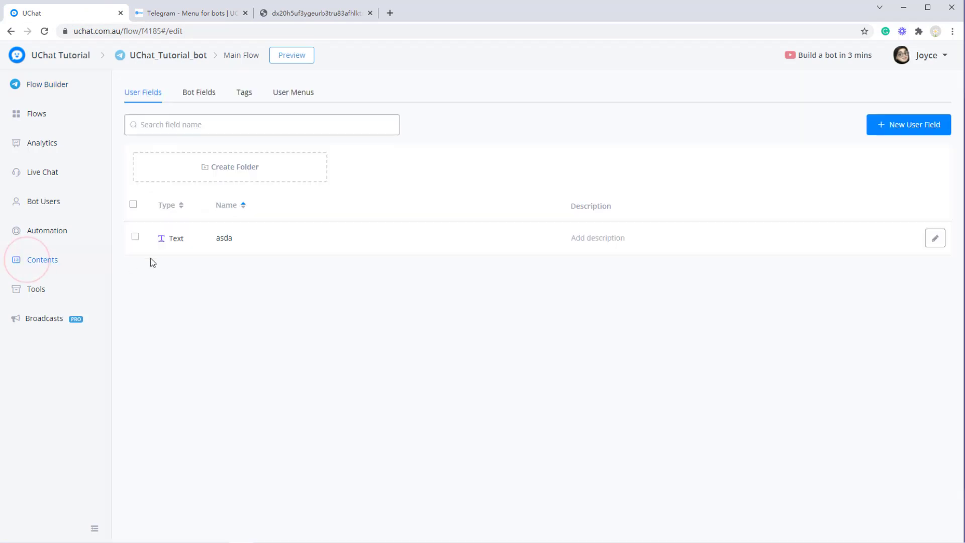
{"action": "left_click", "coordinate": [294, 92]}
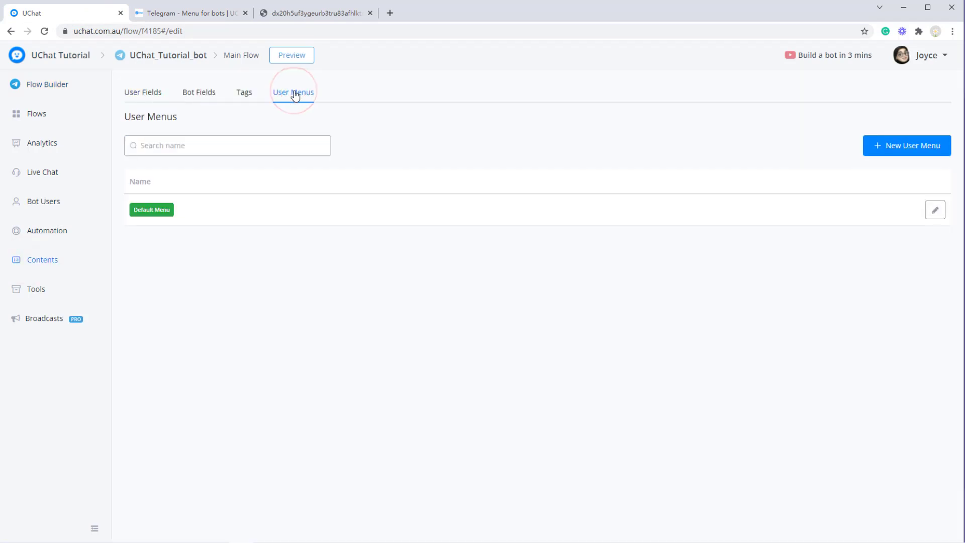
{"action": "left_click", "coordinate": [935, 211]}
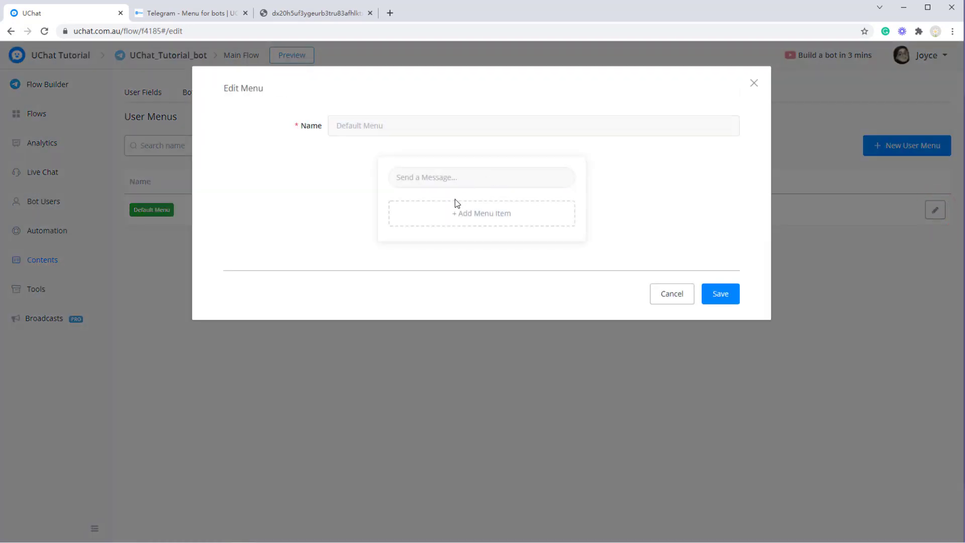
Add a Default Menu item titled 'Back to Main' with command 'main'
{"action": "left_click", "coordinate": [454, 208]}
{"action": "left_click", "coordinate": [424, 149]}
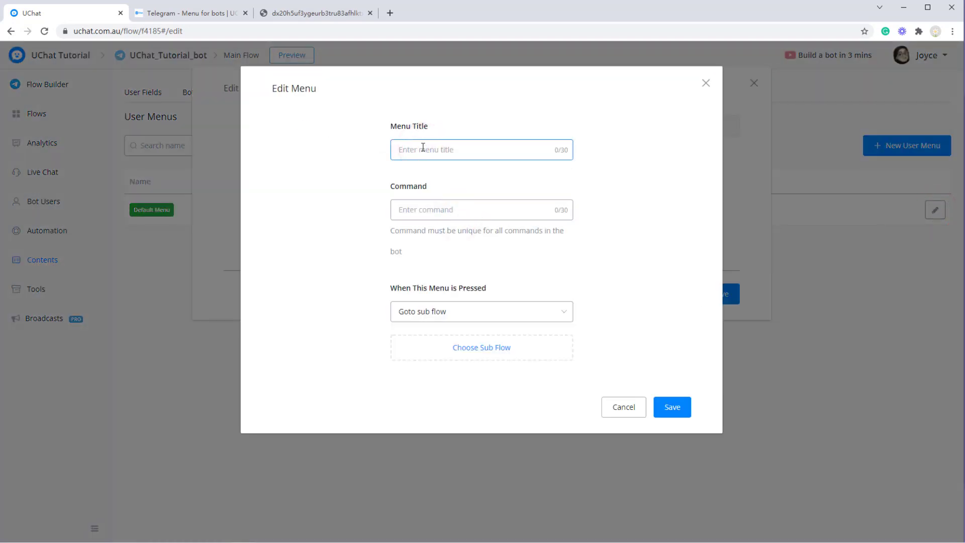
{"action": "type", "text": "Bac"}
{"action": "left_click", "coordinate": [426, 211]}
{"action": "left_click_drag", "start_coordinate": [391, 230], "coordinate": [442, 248]}
{"action": "left_click", "coordinate": [442, 248]}
{"action": "left_click", "coordinate": [441, 212]}
{"action": "type", "text": "main"}
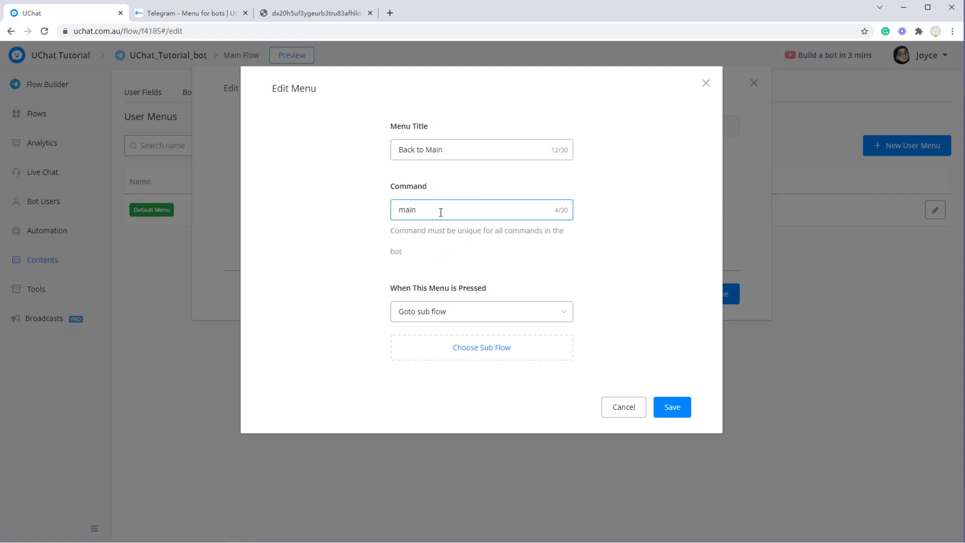
Make the Back to Main item go to the Main Flow sub flow and save it
{"action": "left_click", "coordinate": [459, 314]}
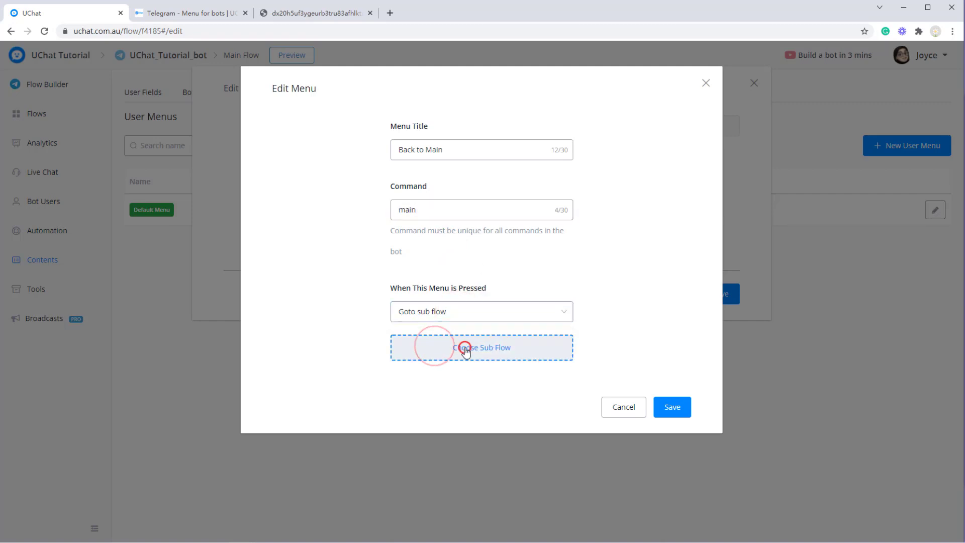
{"action": "left_click", "coordinate": [435, 344]}
{"action": "left_click", "coordinate": [465, 347]}
{"action": "left_click", "coordinate": [175, 221]}
{"action": "left_click", "coordinate": [681, 411]}
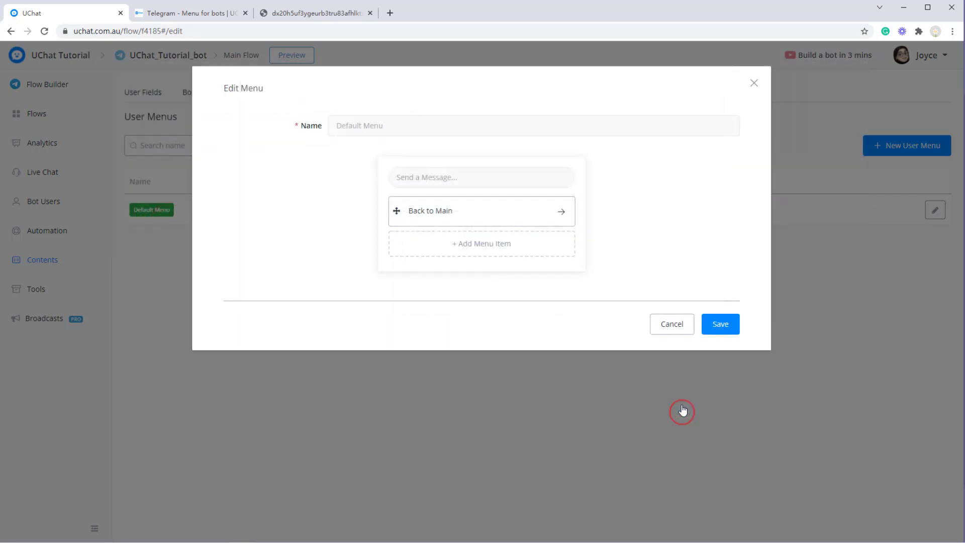
Add a Tutorials item to the Default Menu that opens the tutorials sub flow
{"action": "left_click", "coordinate": [495, 244]}
{"action": "left_click", "coordinate": [437, 149]}
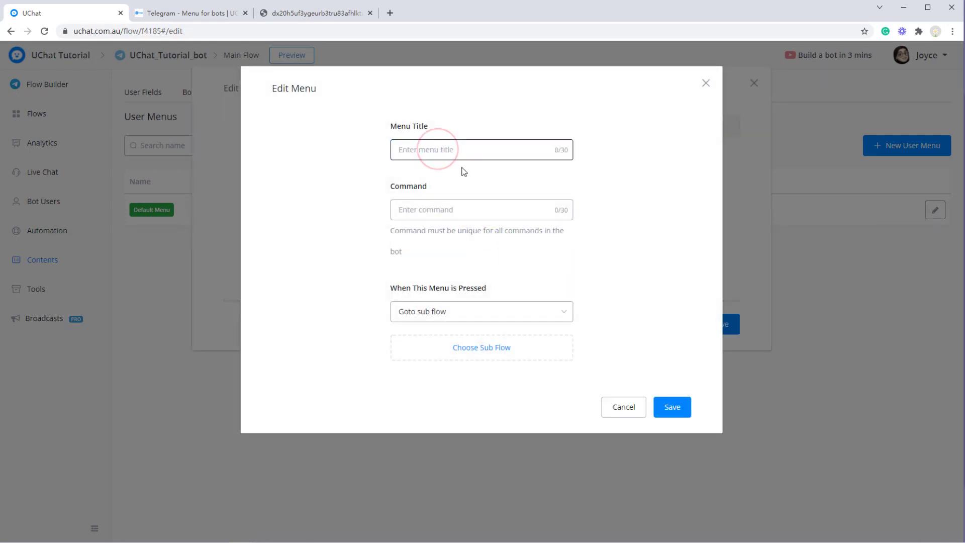
{"action": "type", "text": "Tutorials"}
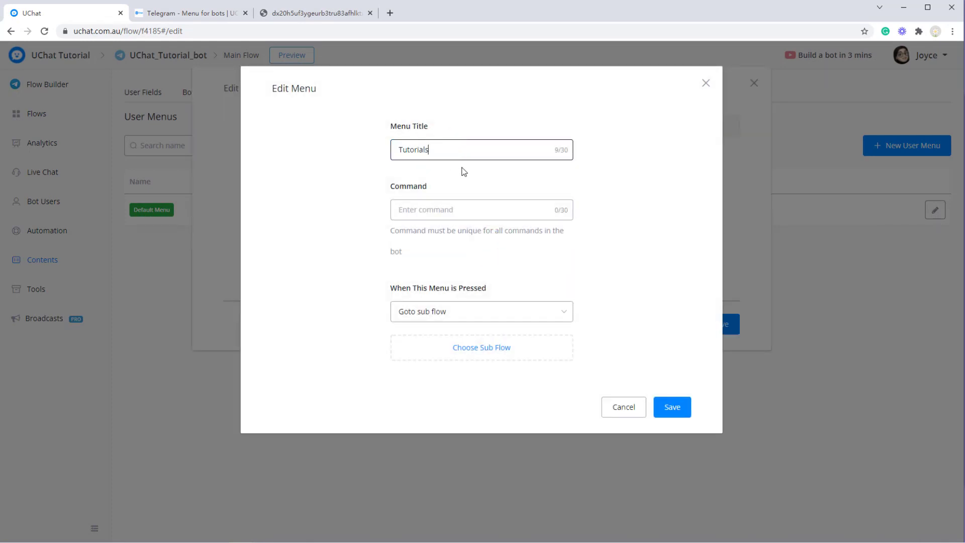
{"action": "left_click", "coordinate": [481, 216]}
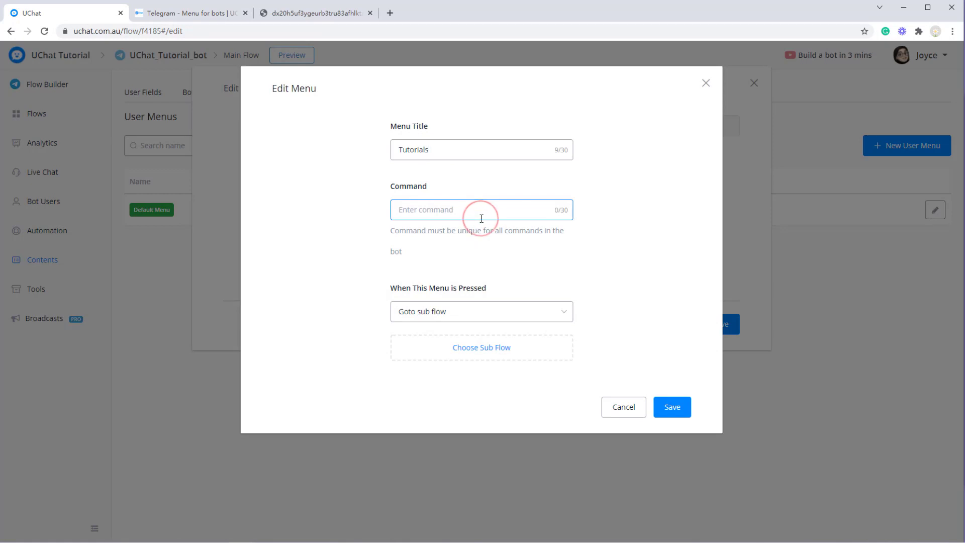
{"action": "type", "text": "tutorials"}
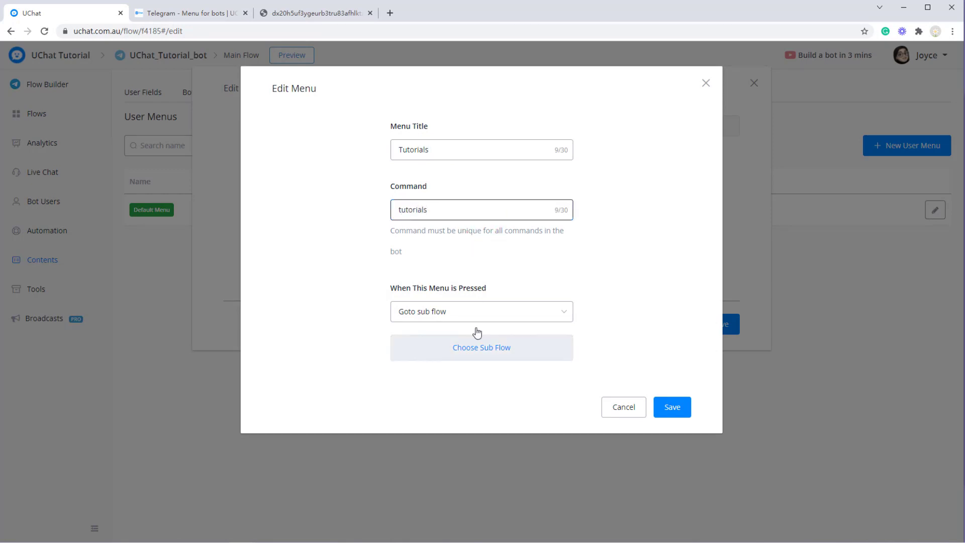
{"action": "left_click", "coordinate": [460, 354]}
{"action": "left_click", "coordinate": [544, 225]}
{"action": "left_click", "coordinate": [674, 412]}
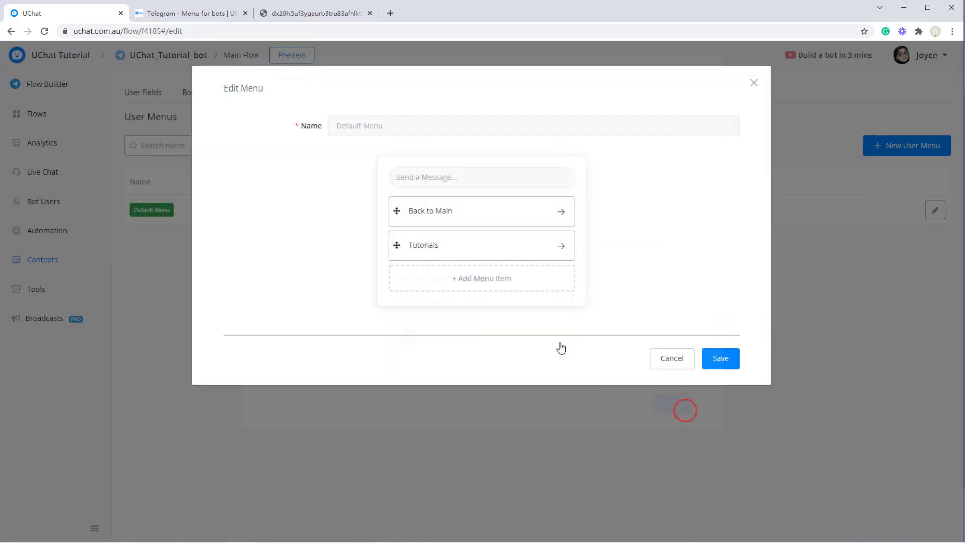
Add a Talk to Agent item with command 'agent' opening the talk to agent sub flow, and save the menu
{"action": "left_click", "coordinate": [457, 263]}
{"action": "left_click", "coordinate": [446, 147]}
{"action": "type", "text": "Talk to Agent"}
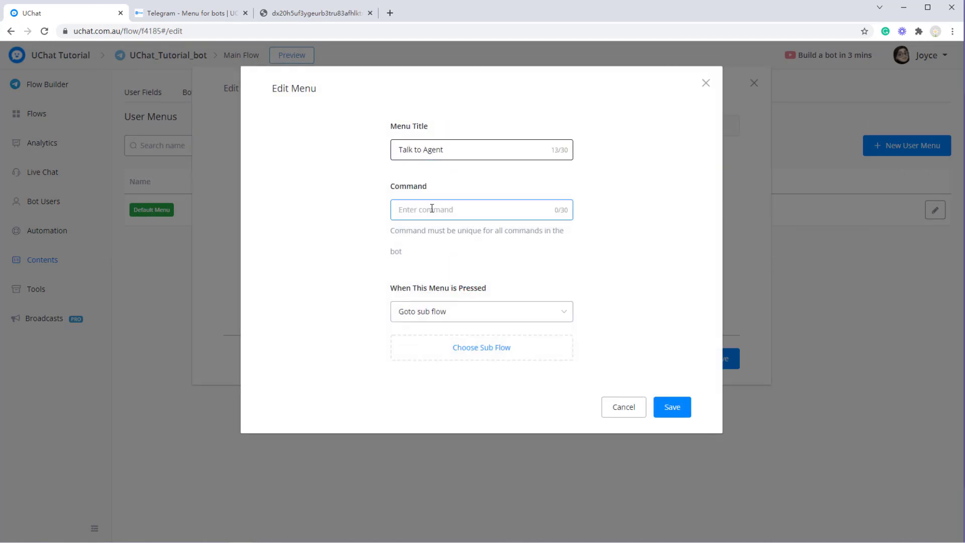
{"action": "left_click", "coordinate": [420, 210]}
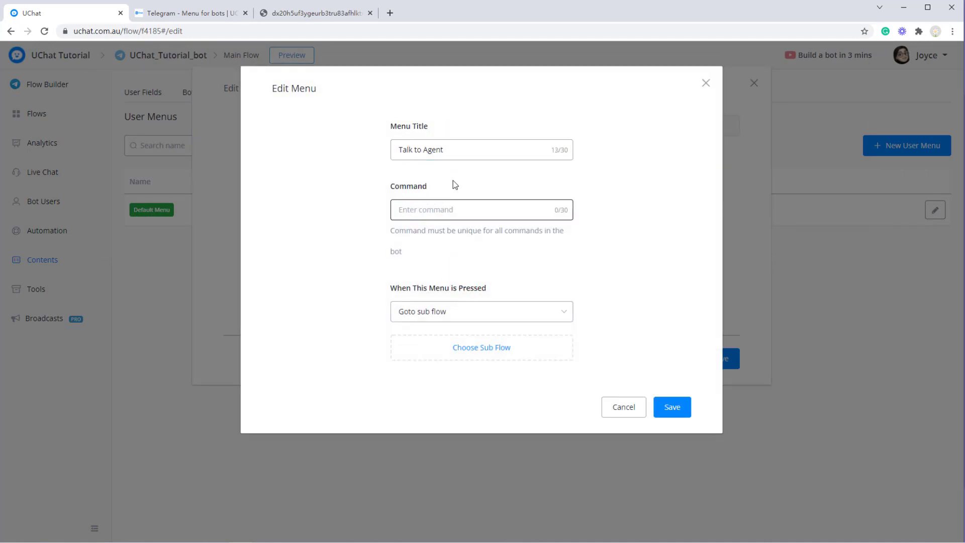
{"action": "type", "text": "agent"}
{"action": "left_click", "coordinate": [463, 318]}
{"action": "left_click", "coordinate": [455, 339]}
{"action": "left_click", "coordinate": [482, 347]}
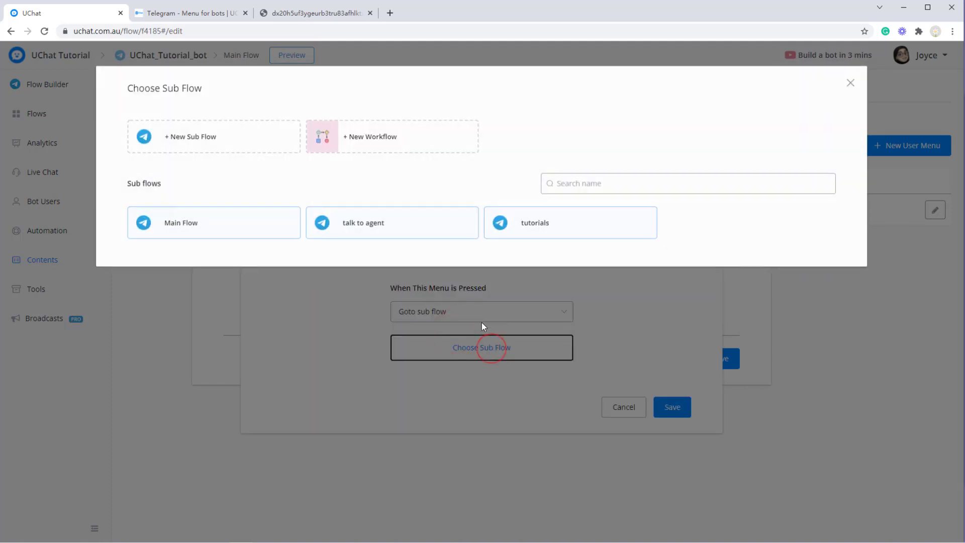
{"action": "left_click", "coordinate": [387, 222]}
{"action": "left_click", "coordinate": [680, 408]}
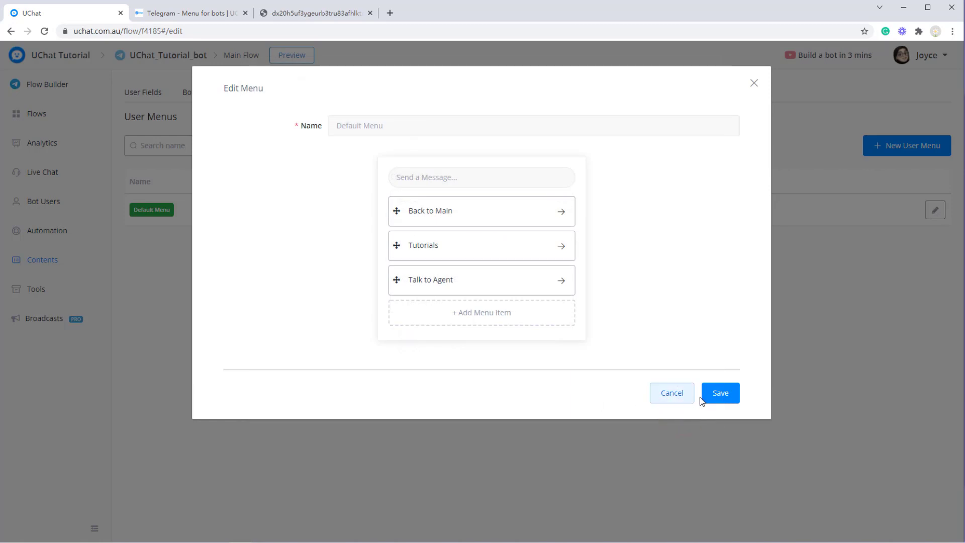
{"action": "left_click", "coordinate": [719, 393]}
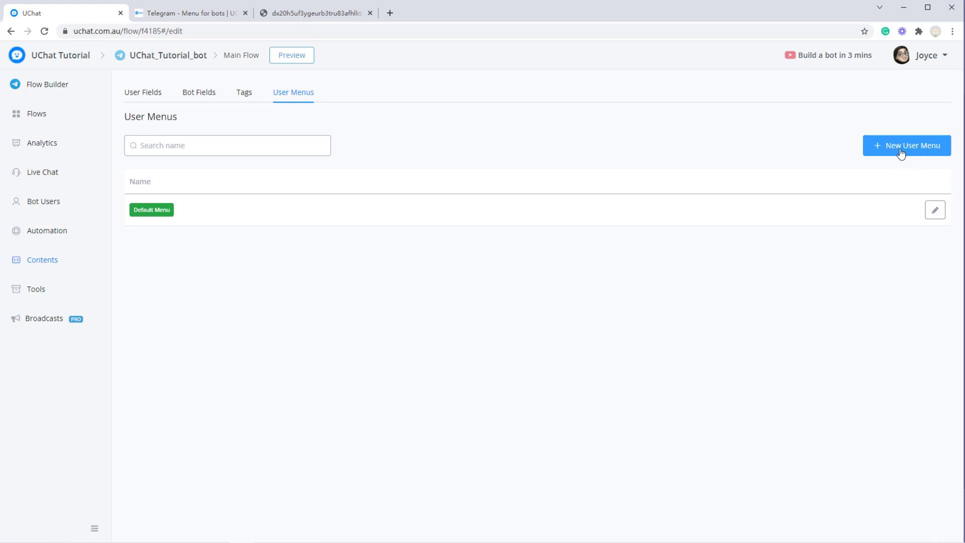
Create a user menu named VIP Menu with a Get Help (VIP) item using command 'help'
{"action": "left_click", "coordinate": [902, 153]}
{"action": "left_click", "coordinate": [385, 126]}
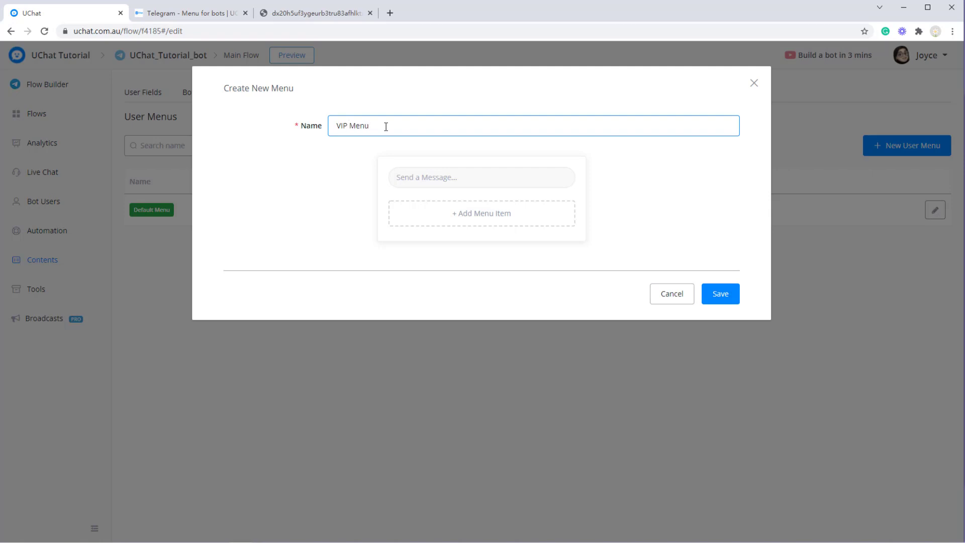
{"action": "left_click", "coordinate": [409, 210]}
{"action": "left_click", "coordinate": [439, 151]}
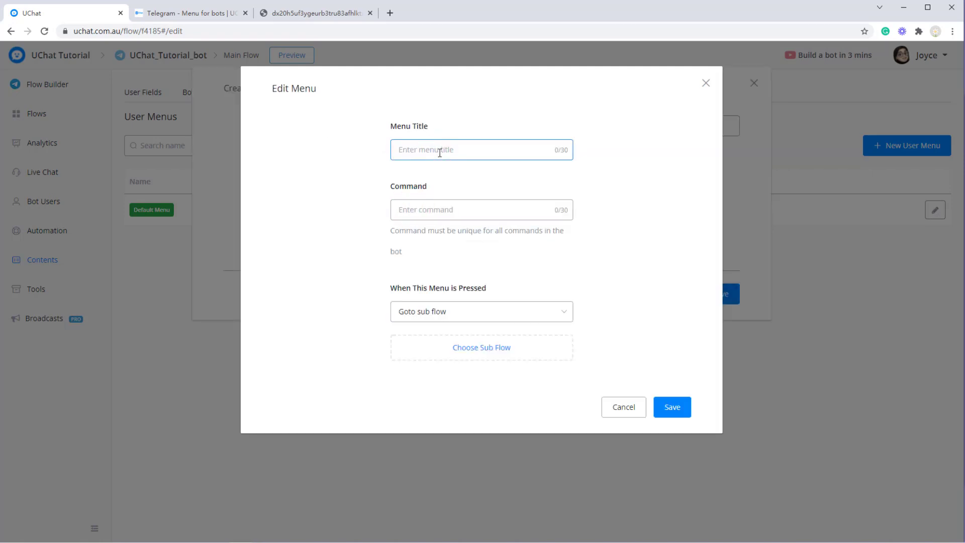
{"action": "type", "text": "Ge"}
{"action": "left_click", "coordinate": [430, 211]}
{"action": "type", "text": "help"}
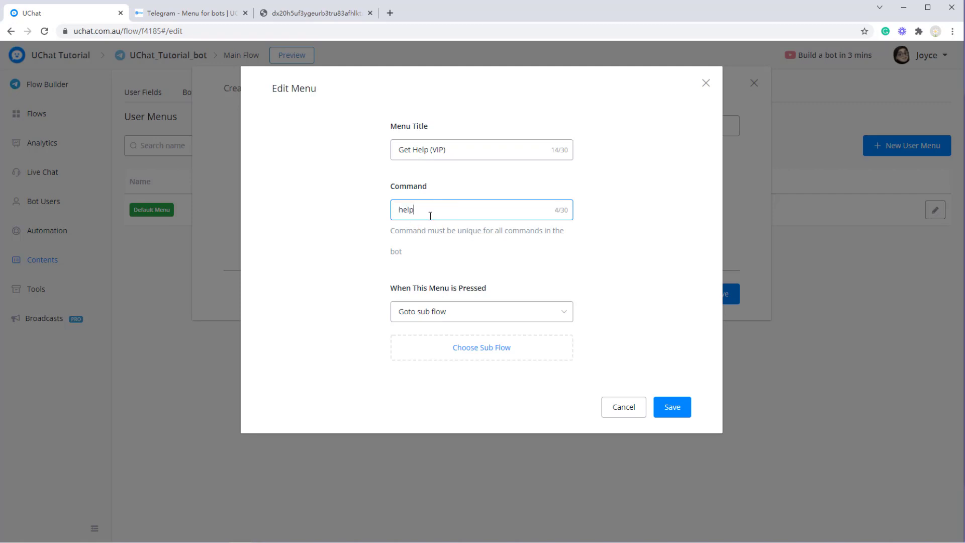
{"action": "left_click", "coordinate": [673, 407]}
Add a Discount (VIP) item with command 'discount' and save the VIP Menu
{"action": "left_click", "coordinate": [482, 242]}
{"action": "left_click", "coordinate": [466, 149]}
{"action": "type", "text": "Discoun"}
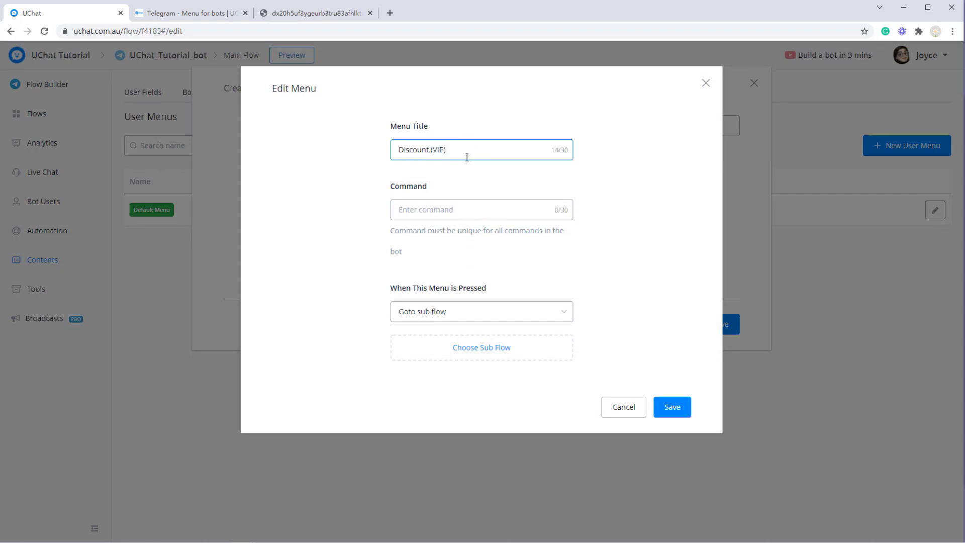
{"action": "left_click", "coordinate": [467, 208]}
{"action": "type", "text": "dis"}
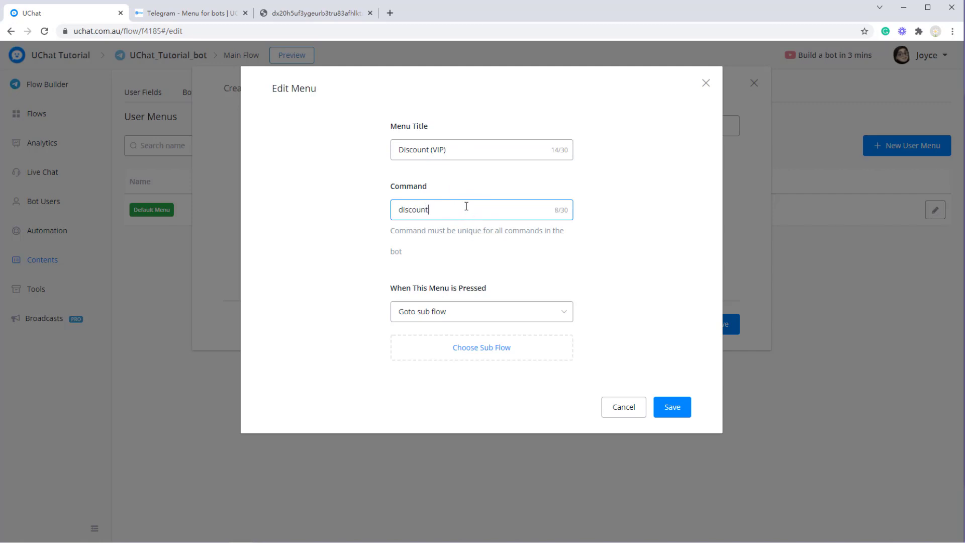
{"action": "type", "text": "count"}
{"action": "left_click", "coordinate": [663, 405]}
{"action": "left_click", "coordinate": [726, 362]}
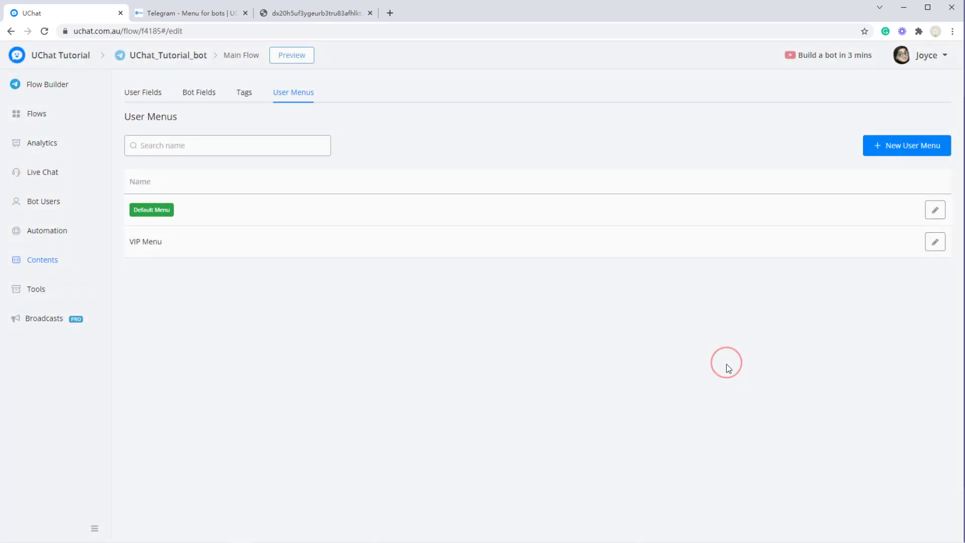
Make the Default Menu button in Send Message #1 lead to a new action step
{"action": "left_click", "coordinate": [62, 94]}
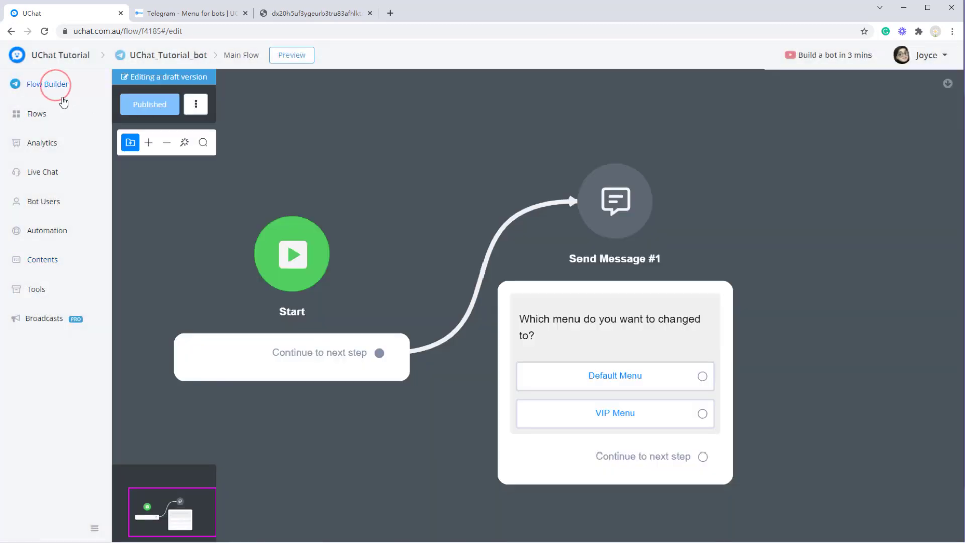
{"action": "left_click_drag", "start_coordinate": [804, 349], "coordinate": [764, 334]}
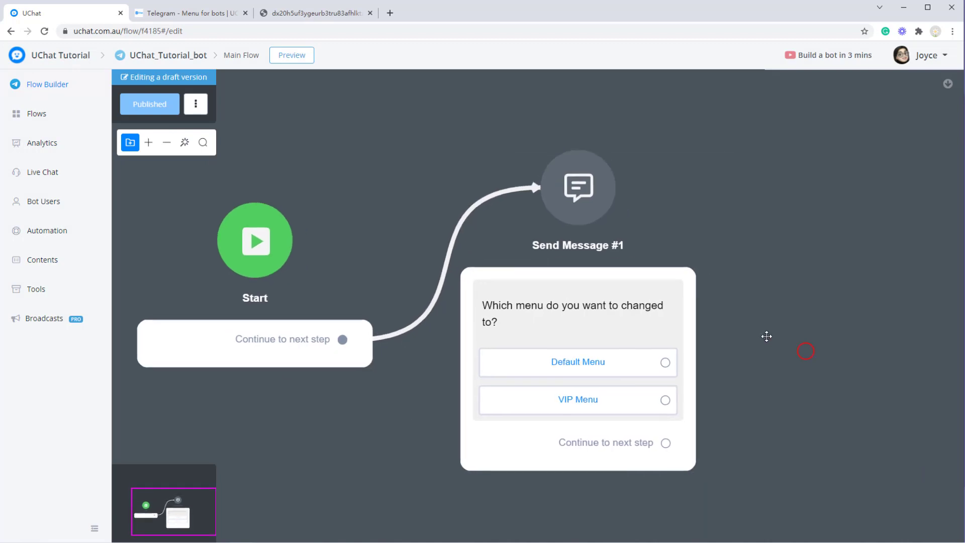
{"action": "left_click", "coordinate": [564, 325]}
{"action": "left_click_drag", "start_coordinate": [731, 392], "coordinate": [567, 356]}
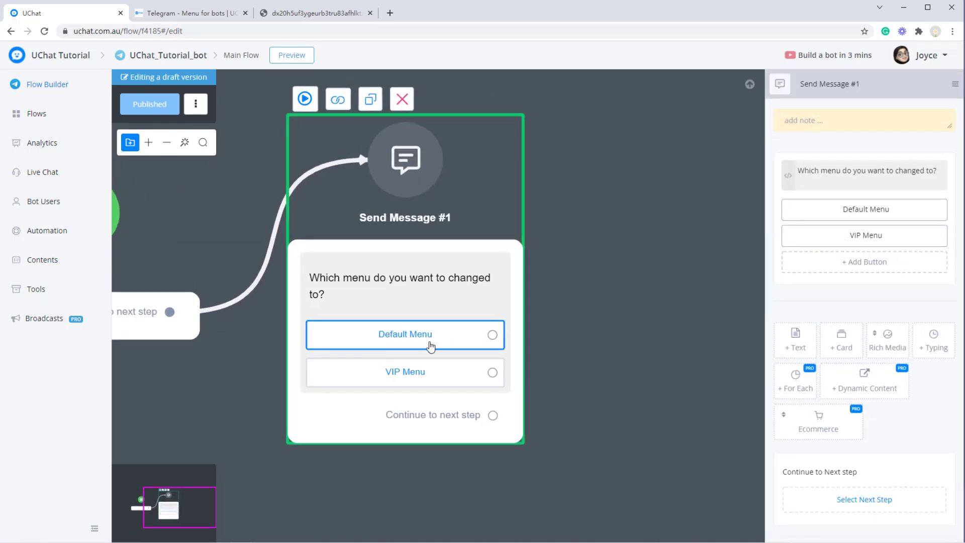
{"action": "left_click", "coordinate": [856, 215]}
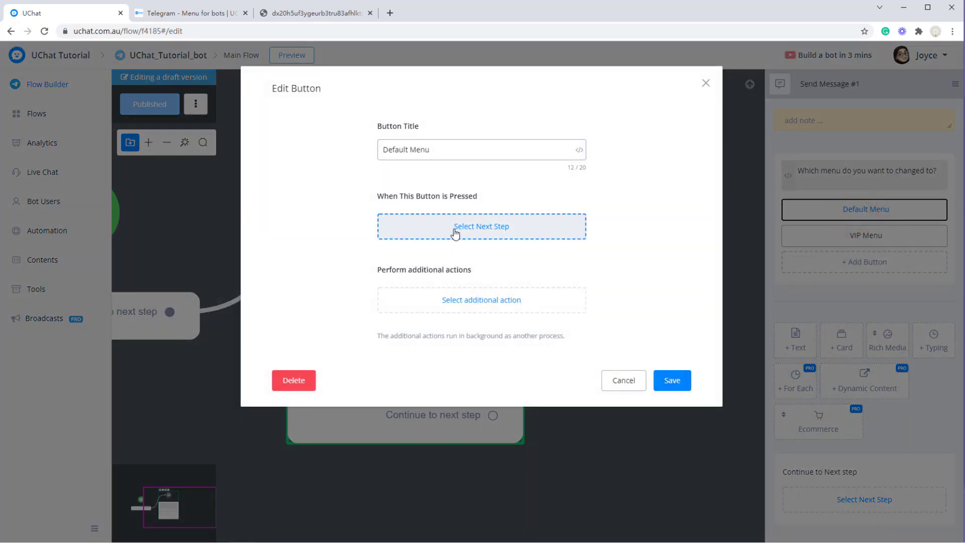
{"action": "left_click", "coordinate": [500, 234]}
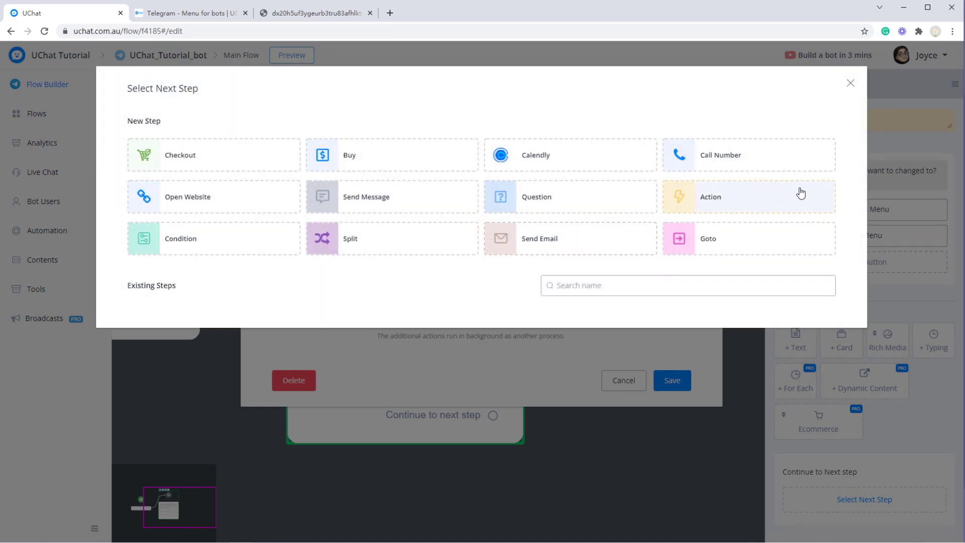
{"action": "left_click", "coordinate": [736, 205]}
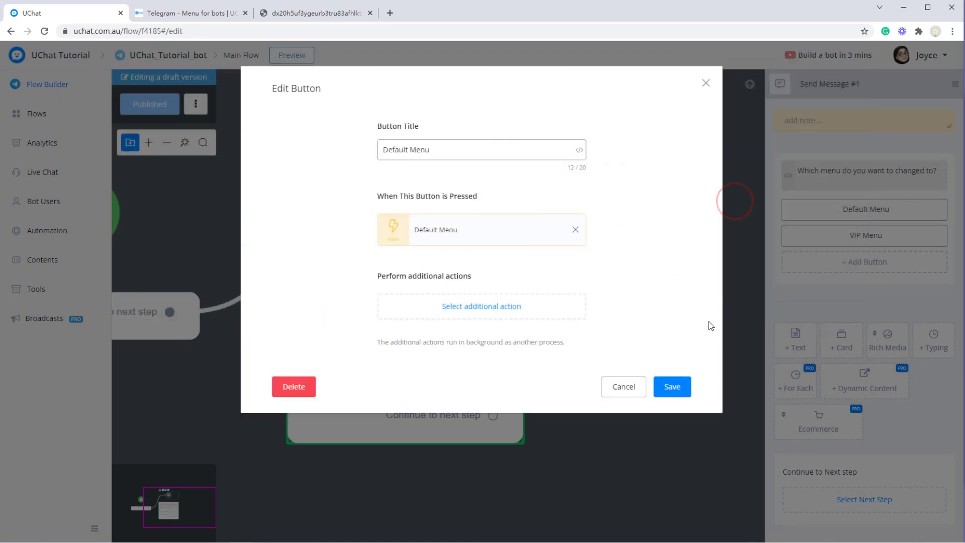
{"action": "left_click", "coordinate": [673, 384]}
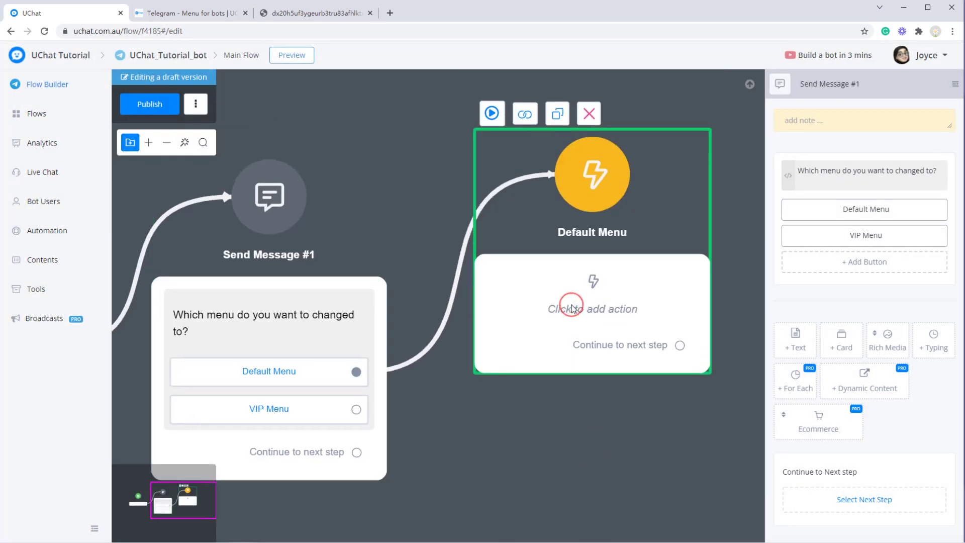
Give that action step a Set User Menu action assigning the Default Menu
{"action": "left_click", "coordinate": [572, 306]}
{"action": "left_click", "coordinate": [897, 230]}
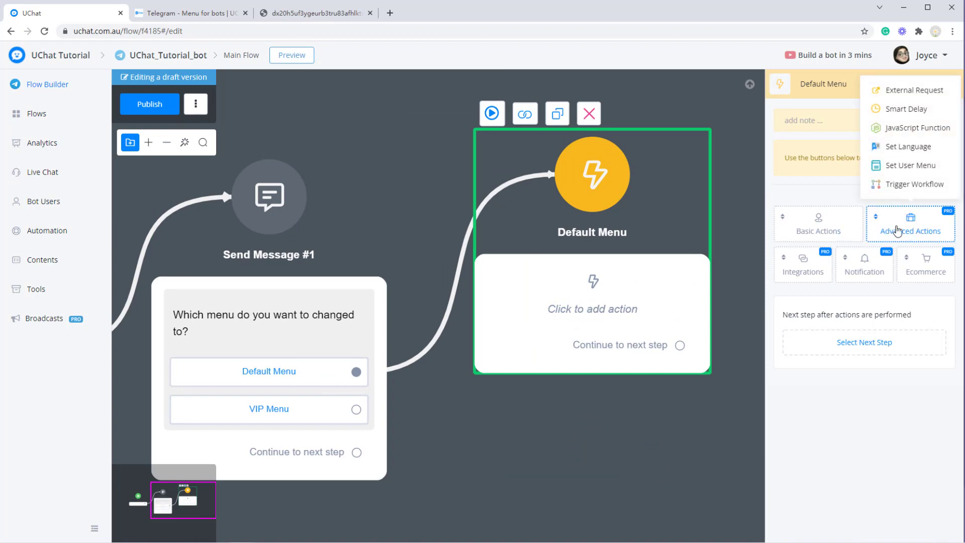
{"action": "left_click", "coordinate": [913, 171]}
{"action": "left_click", "coordinate": [813, 188]}
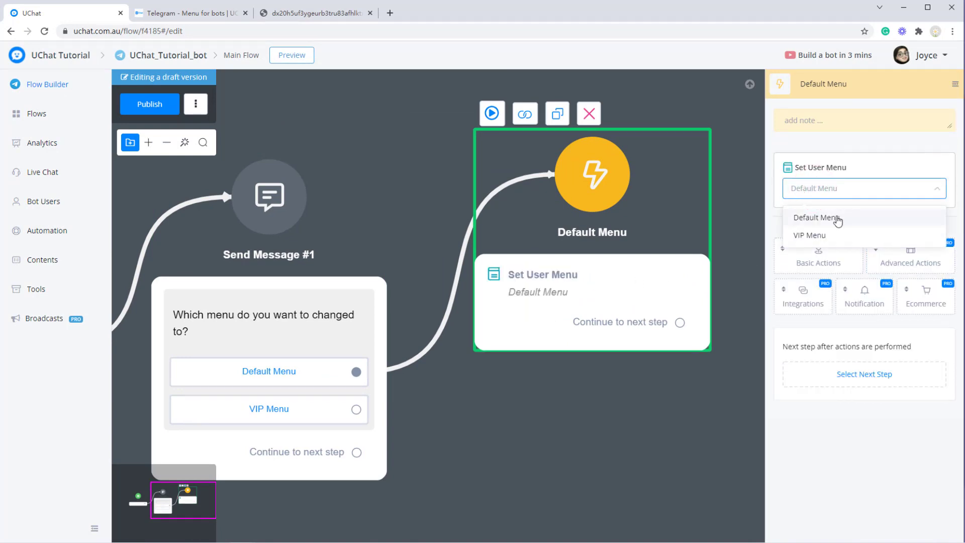
{"action": "left_click", "coordinate": [807, 221]}
{"action": "scroll", "coordinate": [577, 437], "scroll_direction": "down", "scroll_amount": 2}
Make the VIP Menu button in Send Message #1 lead to a new action step
{"action": "left_click_drag", "start_coordinate": [621, 378], "coordinate": [568, 396]}
{"action": "left_click", "coordinate": [280, 352]}
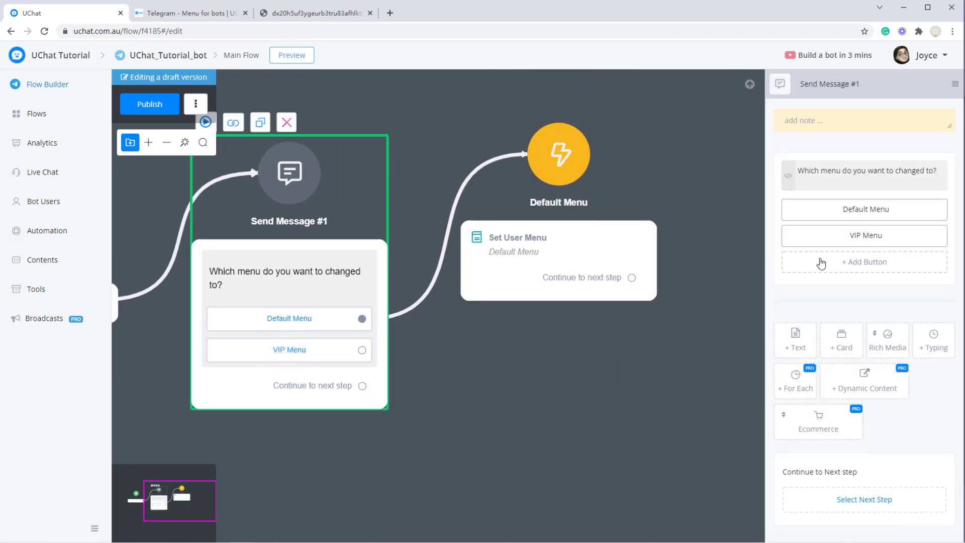
{"action": "left_click", "coordinate": [865, 244]}
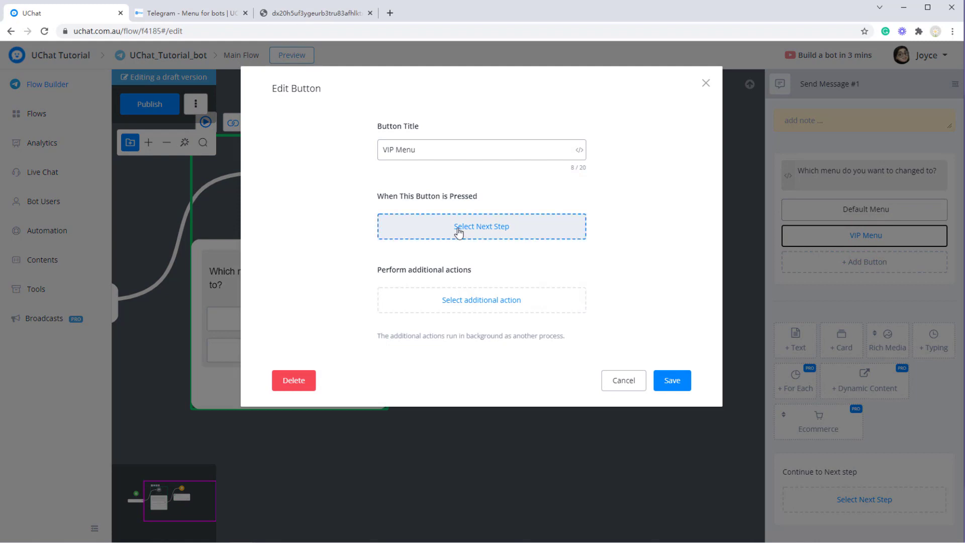
{"action": "left_click", "coordinate": [458, 230]}
{"action": "left_click", "coordinate": [709, 201]}
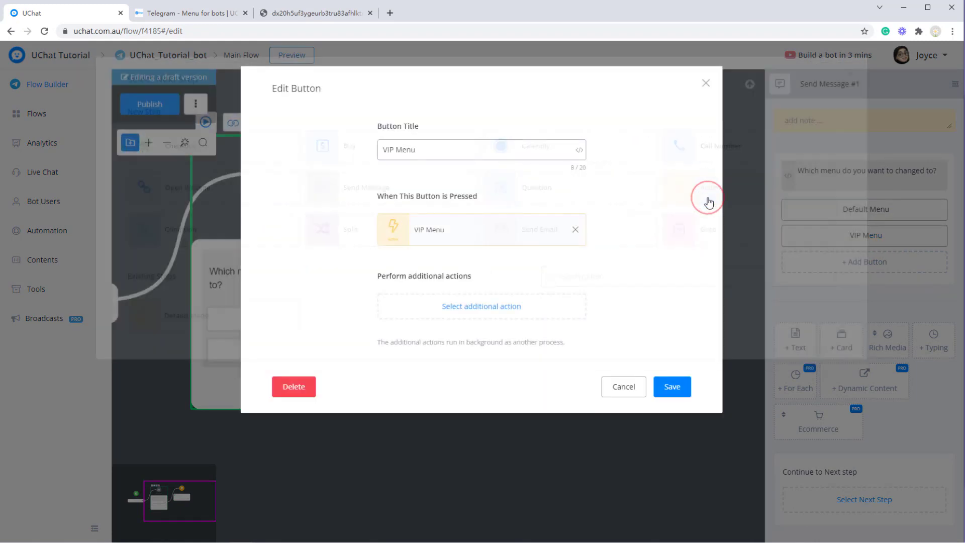
{"action": "left_click", "coordinate": [672, 388]}
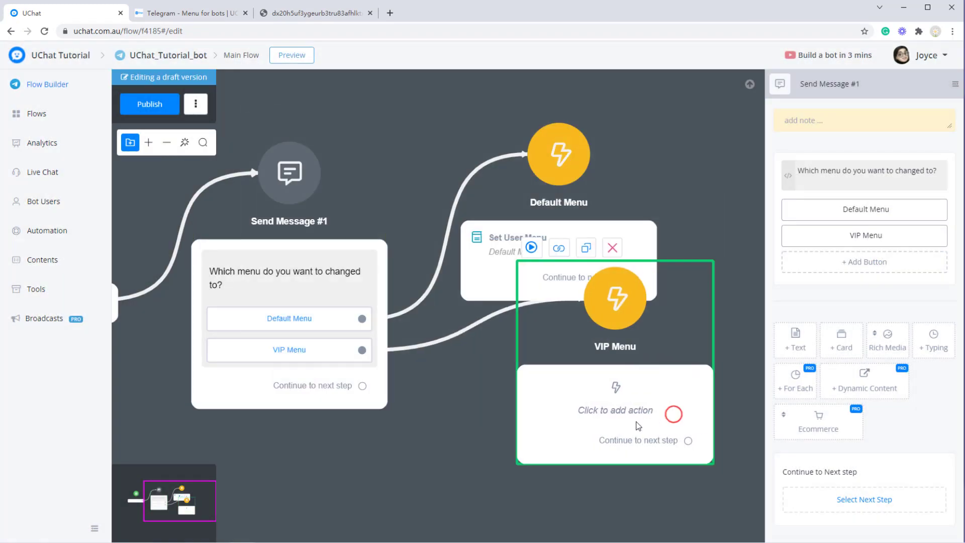
Give the VIP Menu action step a Set User Menu action assigning VIP Menu
{"action": "left_click", "coordinate": [540, 434]}
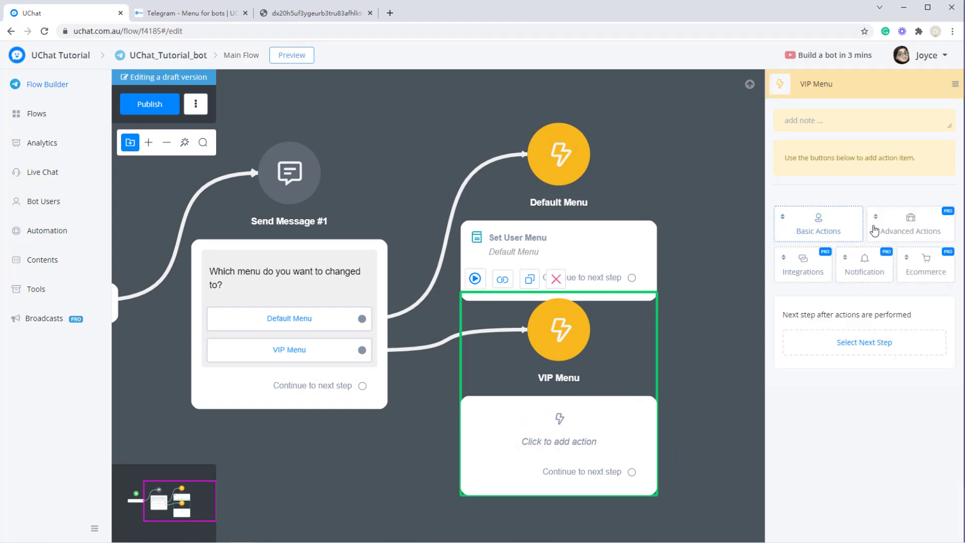
{"action": "left_click", "coordinate": [878, 231]}
{"action": "left_click", "coordinate": [929, 166]}
{"action": "left_click", "coordinate": [810, 192]}
{"action": "left_click", "coordinate": [807, 237]}
{"action": "scroll", "coordinate": [675, 307], "scroll_direction": "down", "scroll_amount": 2}
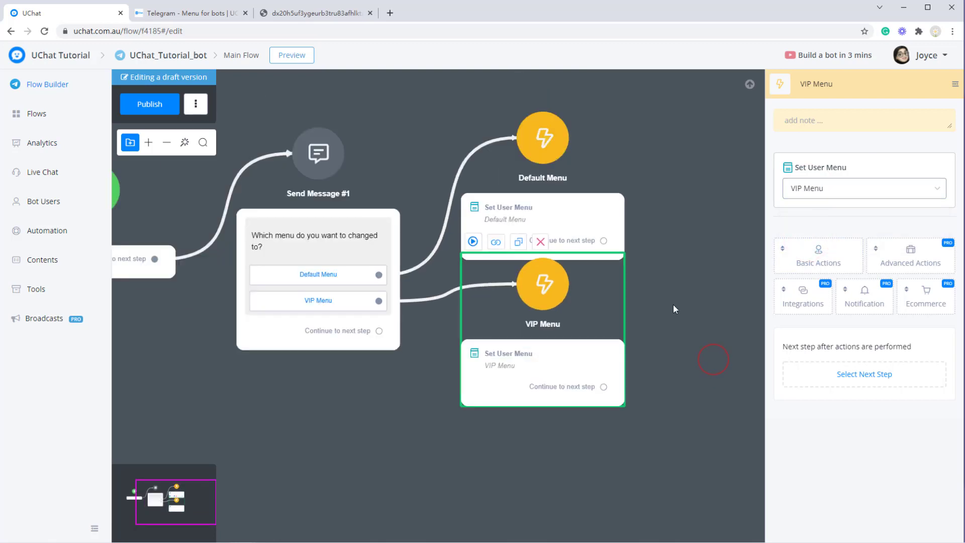
{"action": "scroll", "coordinate": [643, 289], "scroll_direction": "up", "scroll_amount": 1}
Add Send Message #2 with text 'Menu changed.' after the Default Menu action
{"action": "left_click_drag", "start_coordinate": [612, 271], "coordinate": [703, 249]}
{"action": "left_click", "coordinate": [740, 252]}
{"action": "left_click", "coordinate": [530, 348]}
{"action": "left_click", "coordinate": [796, 224]}
{"action": "left_click", "coordinate": [839, 154]}
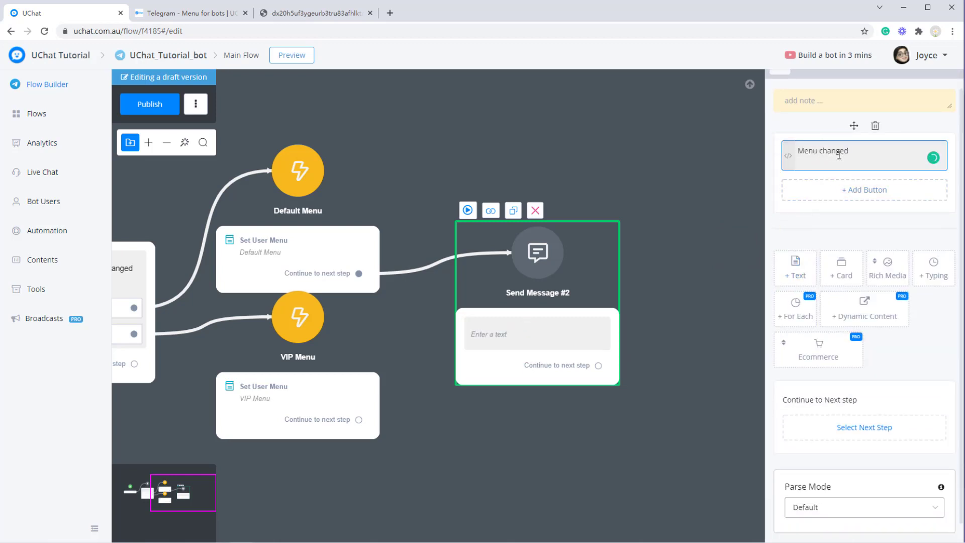
{"action": "left_click", "coordinate": [437, 121]}
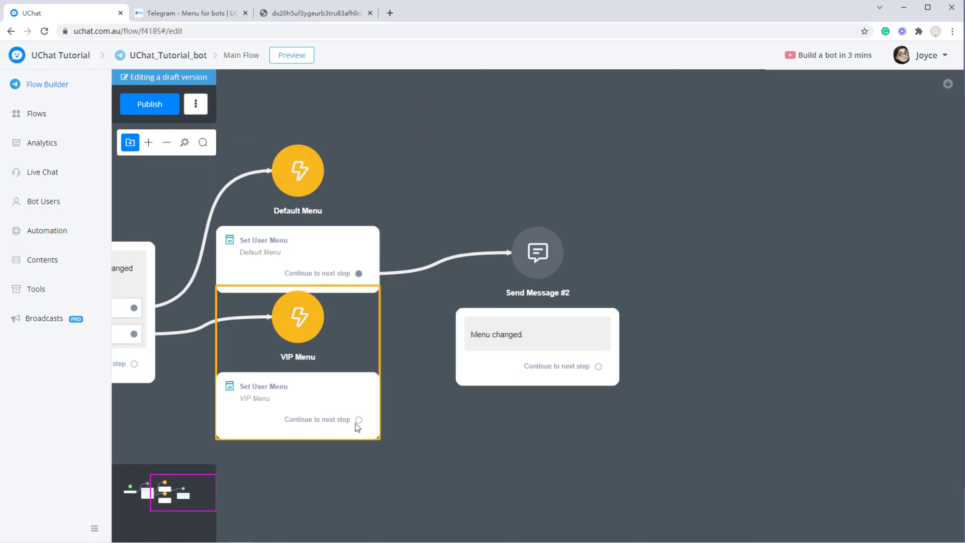
Connect the VIP Menu action to Send Message #2 and publish the flow
{"action": "left_click_drag", "start_coordinate": [358, 425], "coordinate": [537, 252]}
{"action": "left_click_drag", "start_coordinate": [483, 471], "coordinate": [663, 481]}
{"action": "left_click", "coordinate": [153, 106]}
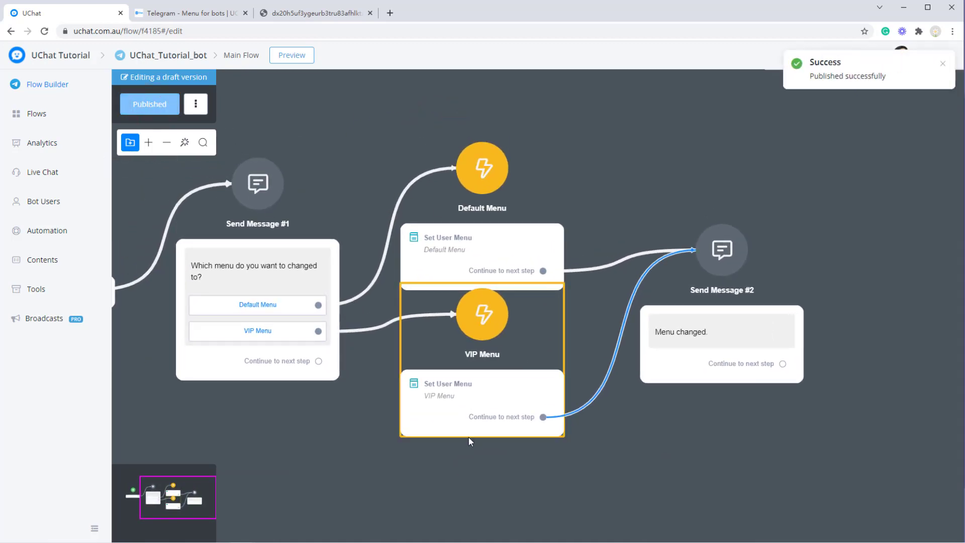
Delete the existing UChat bot conversation in Telegram
{"action": "mouse_move", "coordinate": [352, 525]}
{"action": "left_click", "coordinate": [317, 495]}
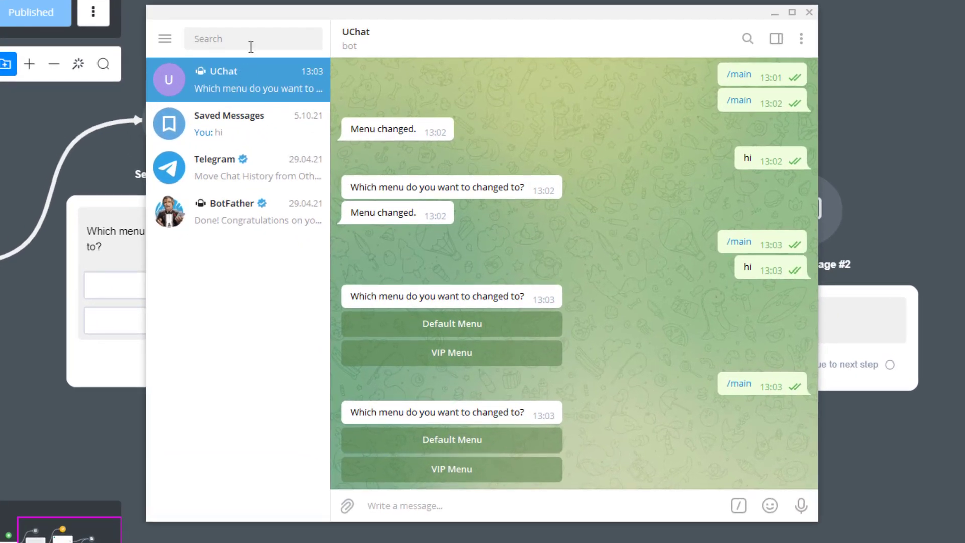
{"action": "left_click", "coordinate": [251, 45]}
{"action": "type", "text": "uchat"}
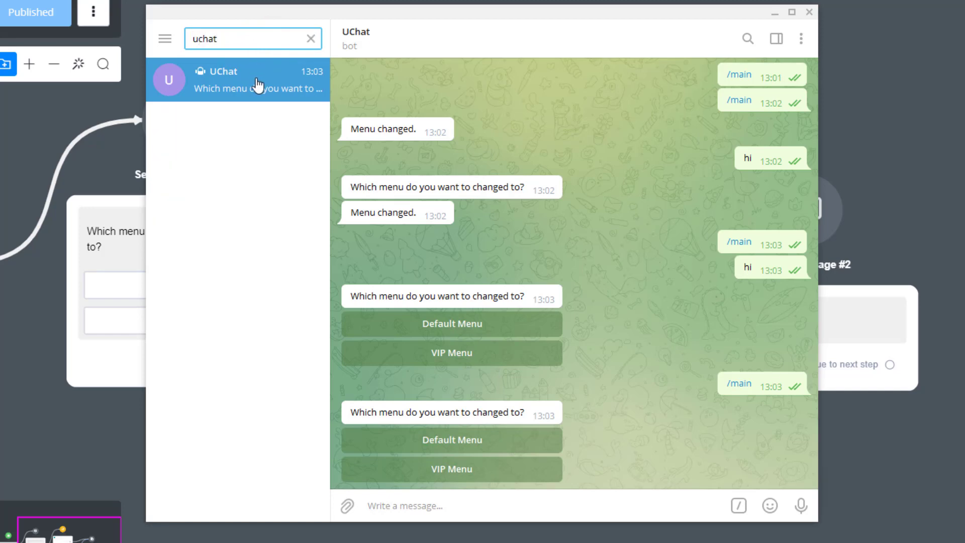
{"action": "left_click", "coordinate": [254, 84]}
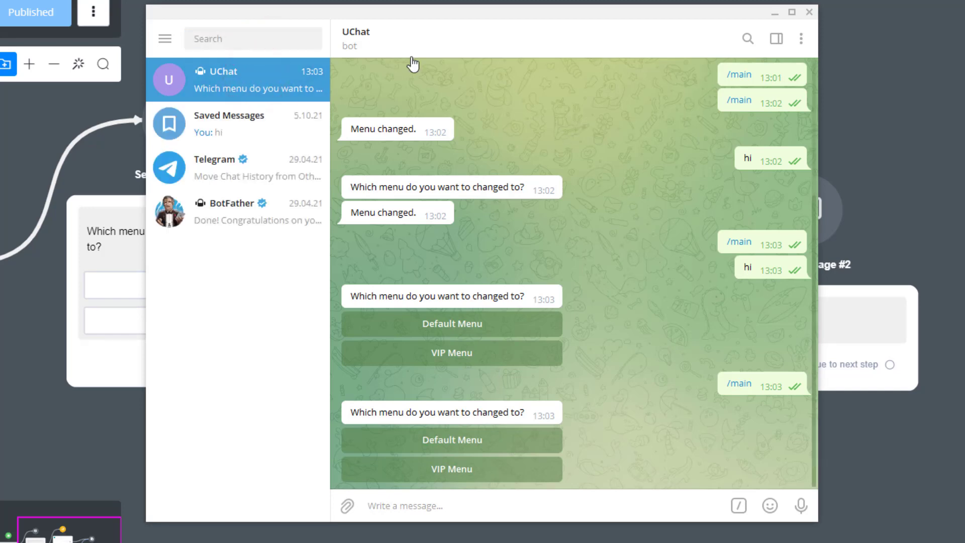
{"action": "left_click", "coordinate": [802, 40]}
{"action": "left_click", "coordinate": [762, 187]}
{"action": "left_click", "coordinate": [561, 322]}
Search 'uchat', reopen the bot, and start it
{"action": "left_click", "coordinate": [219, 38]}
{"action": "type", "text": "uchat"}
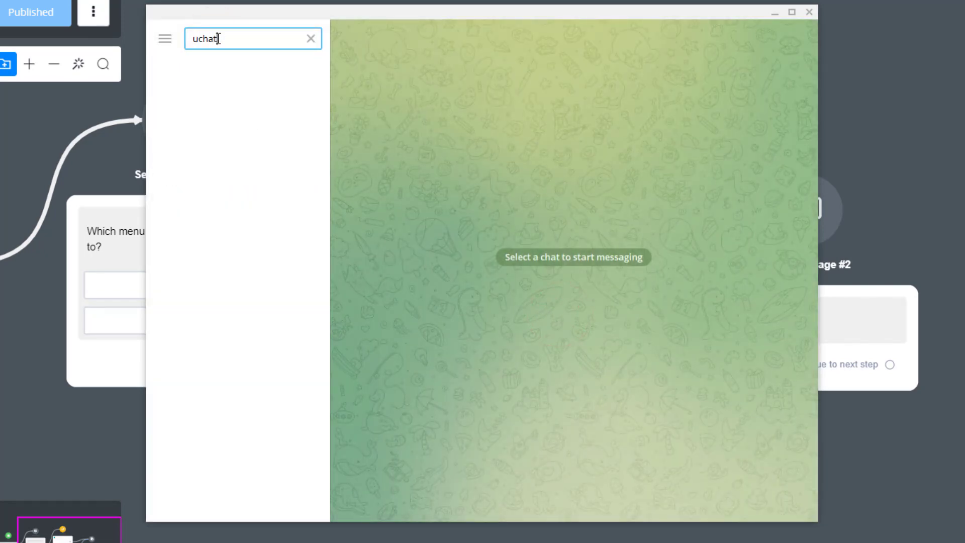
{"action": "left_click", "coordinate": [233, 82]}
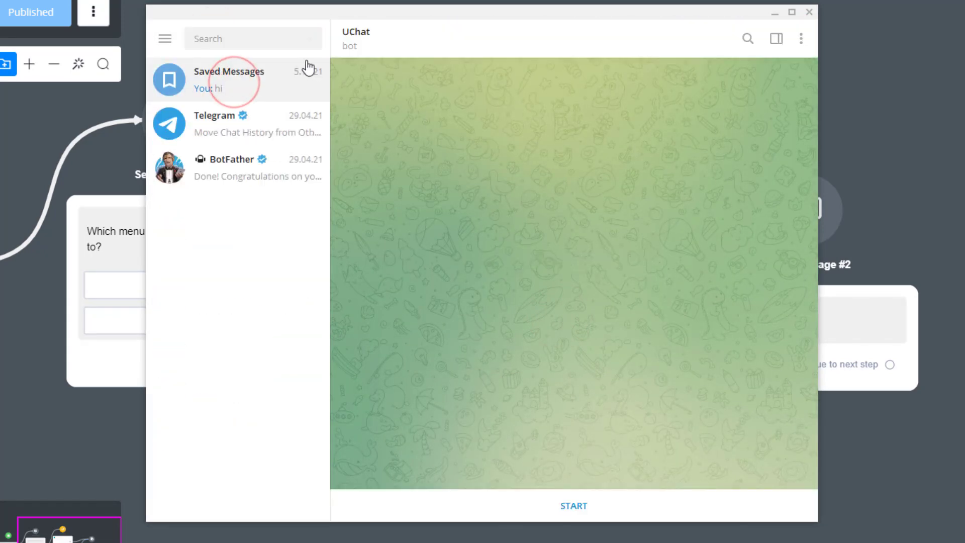
{"action": "left_click", "coordinate": [572, 508]}
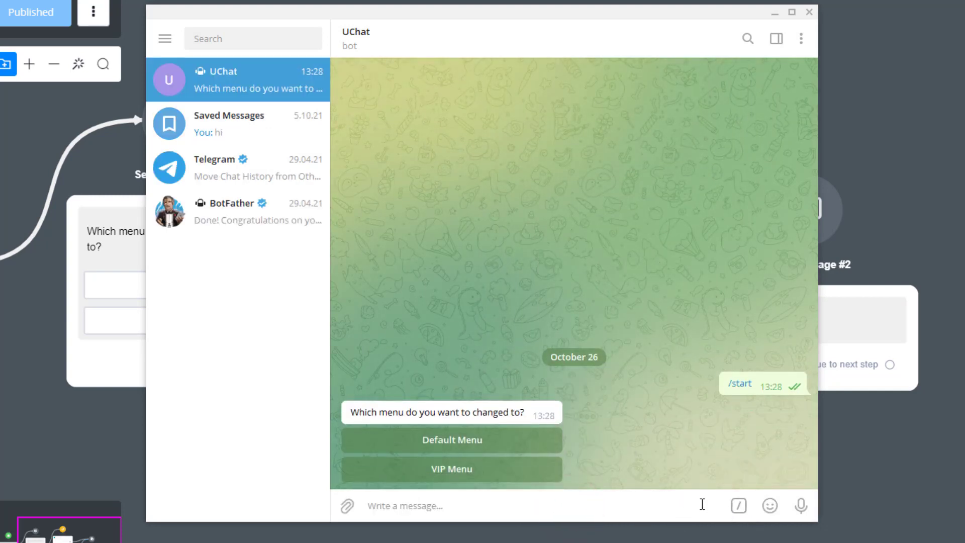
Send the /agent and then /tutorials commands from the bot's command list
{"action": "left_click", "coordinate": [736, 507]}
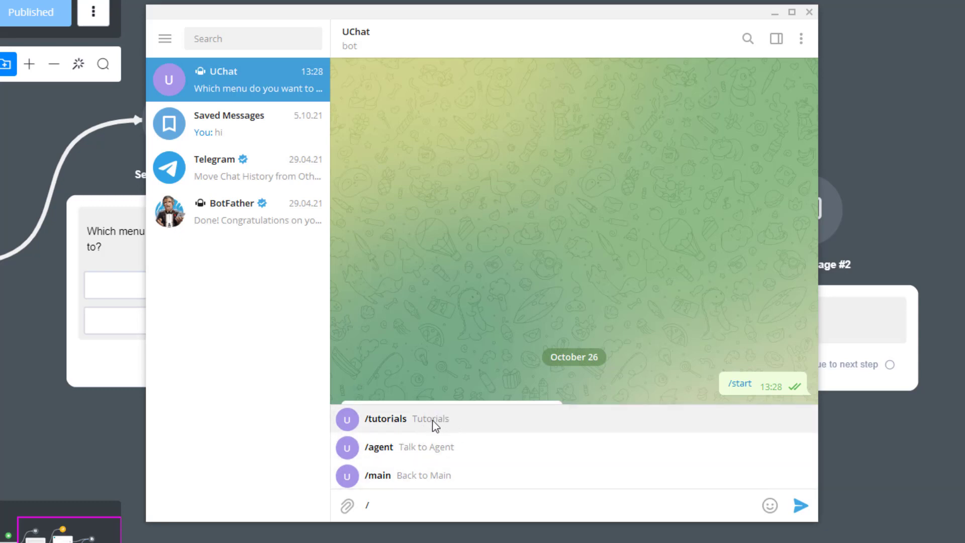
{"action": "left_click", "coordinate": [431, 451]}
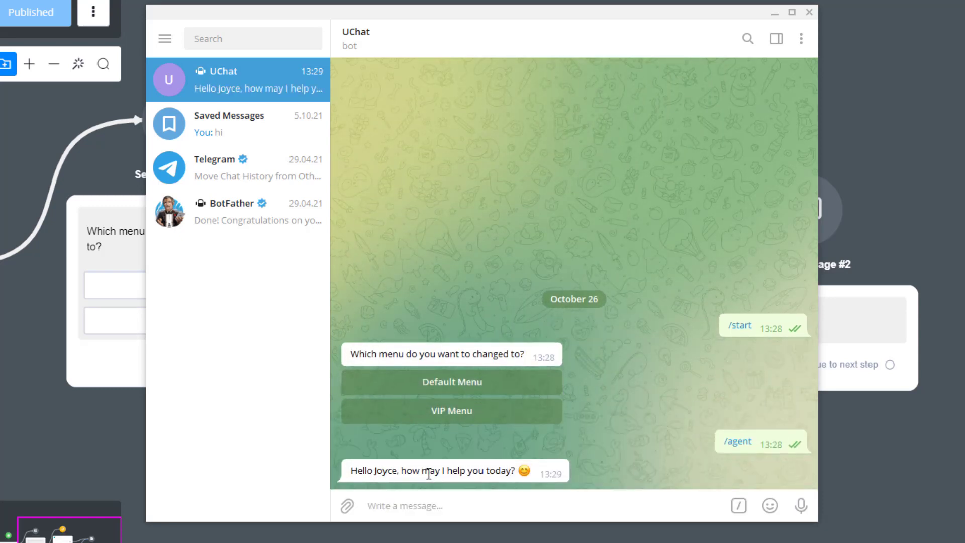
{"action": "left_click", "coordinate": [738, 505]}
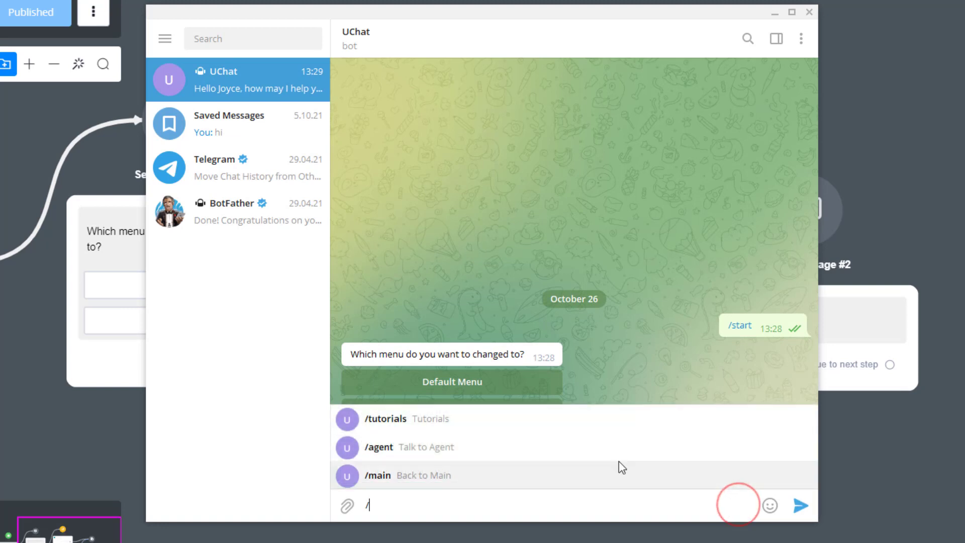
{"action": "left_click", "coordinate": [412, 419]}
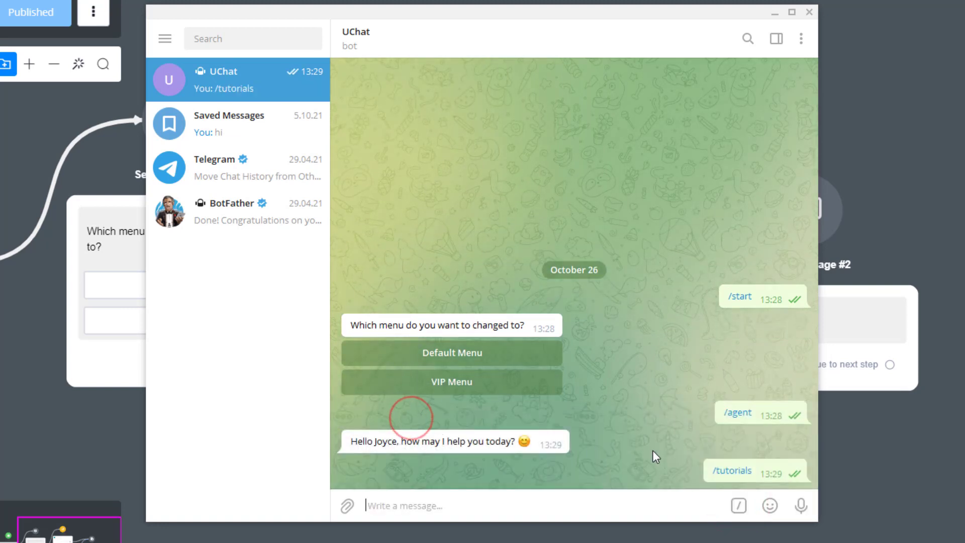
Send /main, switch the bot to the VIP Menu, and confirm /help and /discount appear
{"action": "left_click", "coordinate": [739, 505]}
{"action": "left_click", "coordinate": [377, 472]}
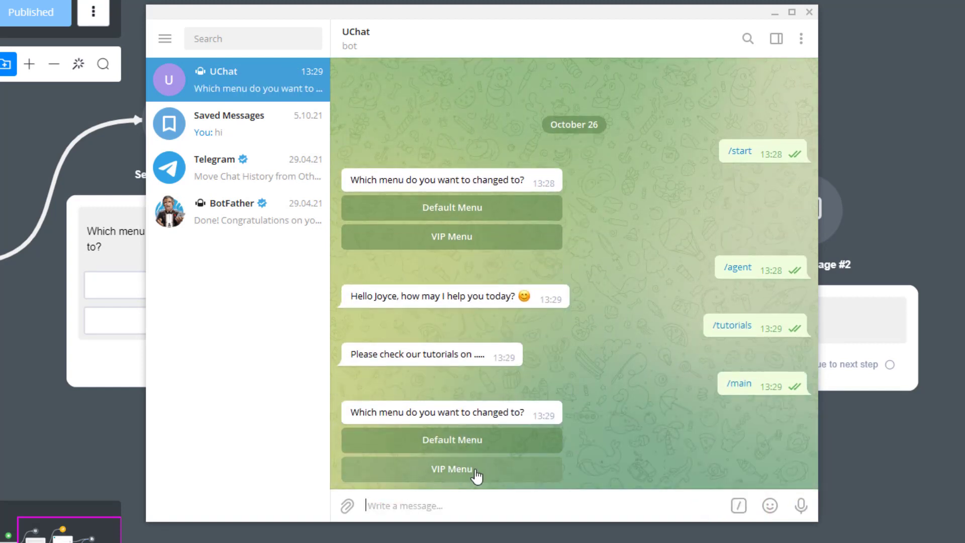
{"action": "left_click", "coordinate": [470, 470]}
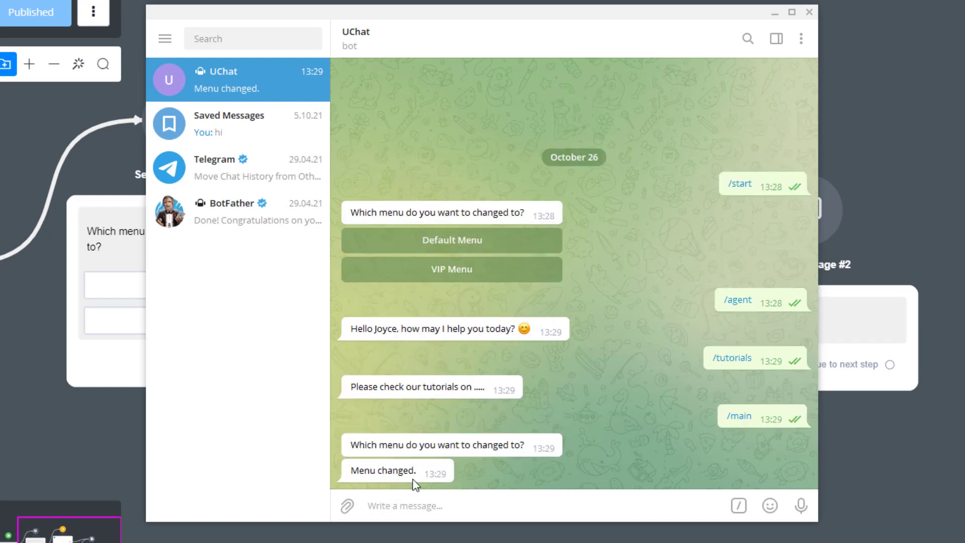
{"action": "left_click", "coordinate": [737, 509]}
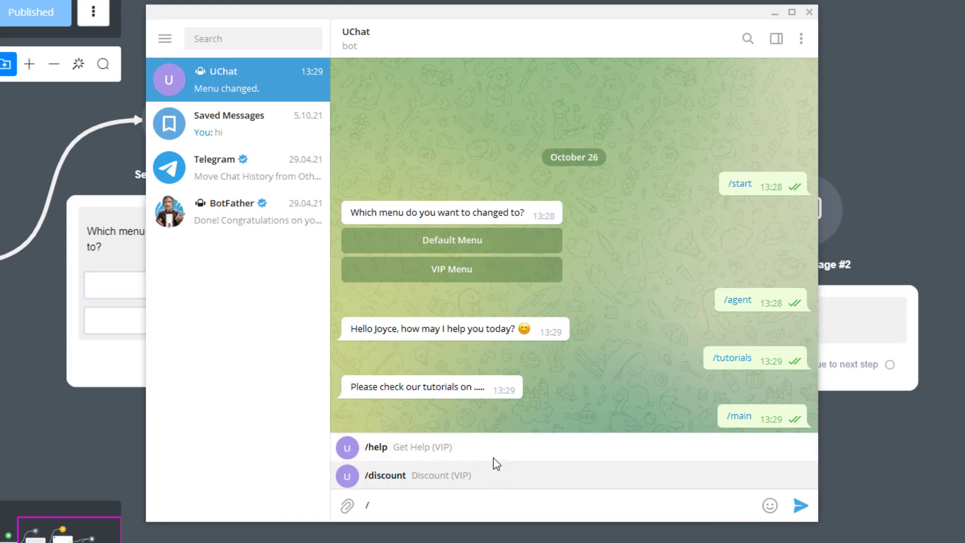
{"action": "left_click", "coordinate": [594, 397]}
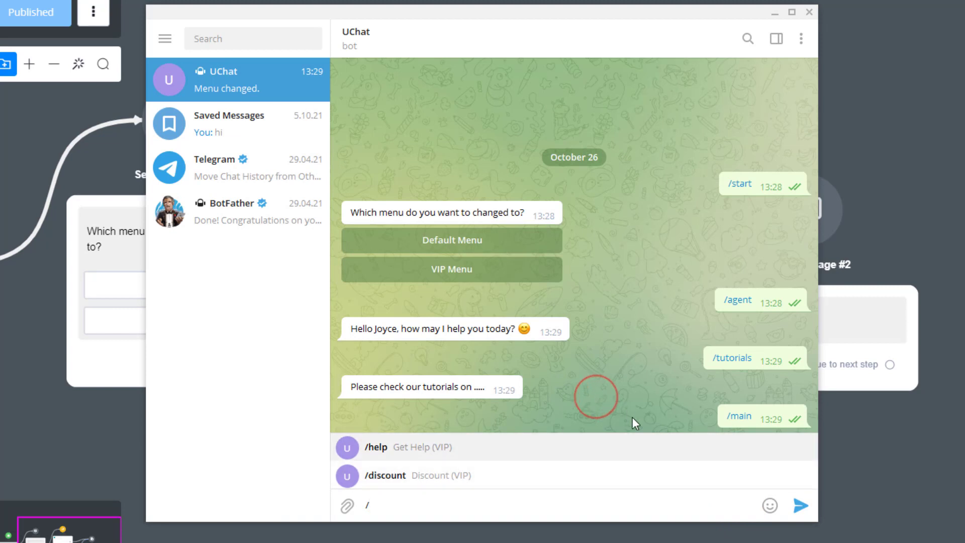
Return the bot to the Default Menu and confirm /main, /tutorials and /agent are offered again
{"action": "left_click", "coordinate": [678, 371]}
{"action": "left_click", "coordinate": [566, 502]}
{"action": "key", "text": "BackSpace"}
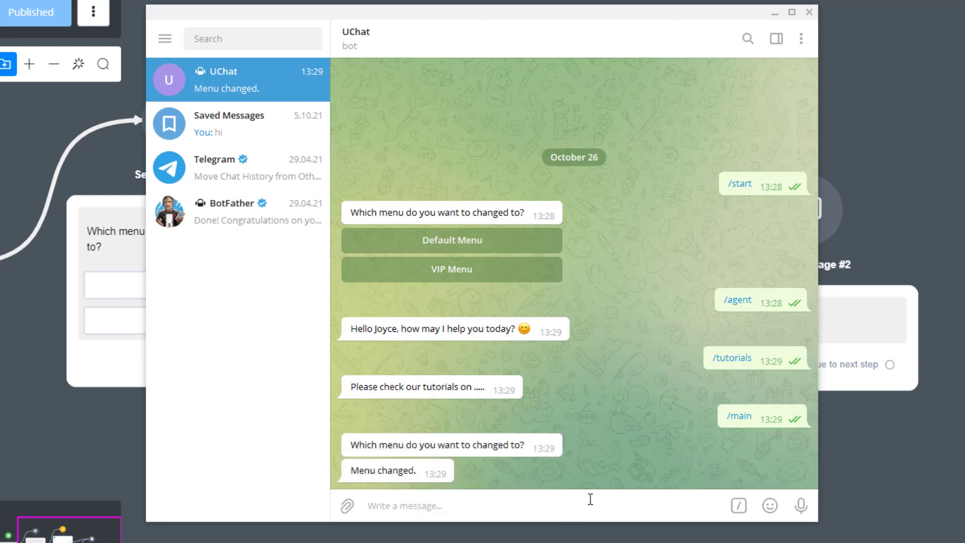
{"action": "left_click", "coordinate": [443, 237]}
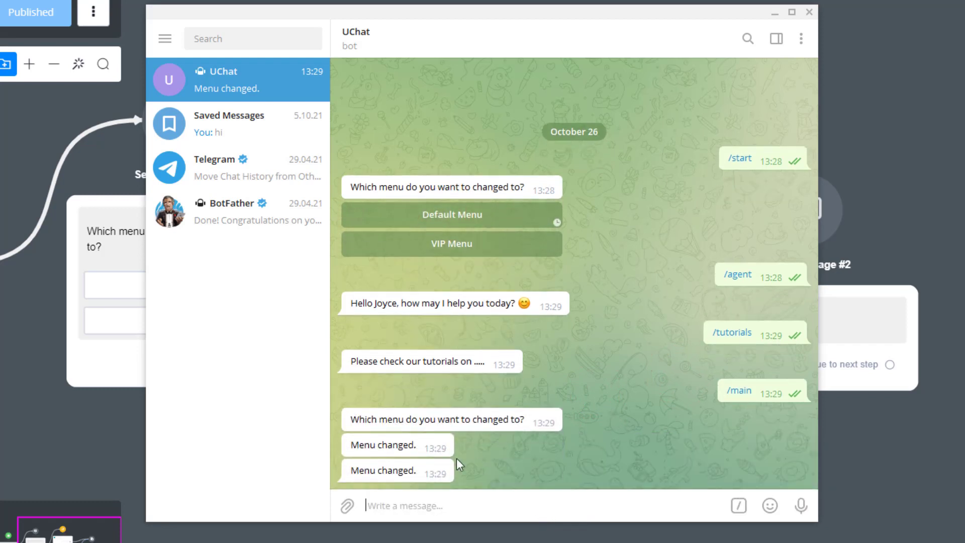
{"action": "left_click", "coordinate": [738, 506]}
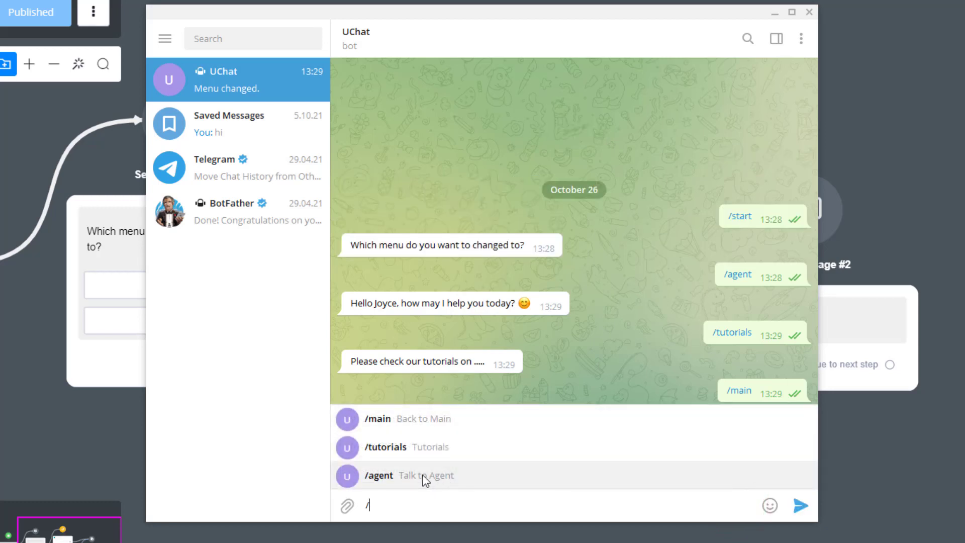